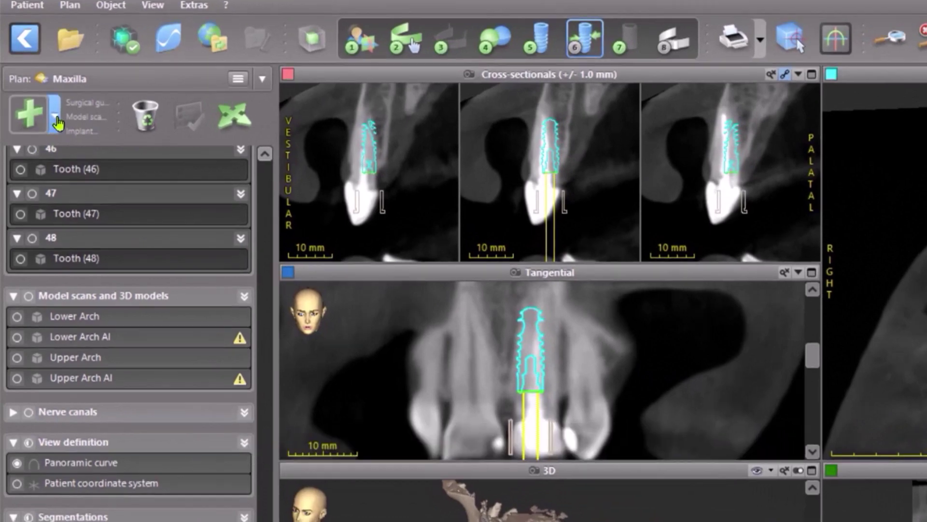
Start creating a merged AI model and maximize its model selection window
left_click(54, 123)
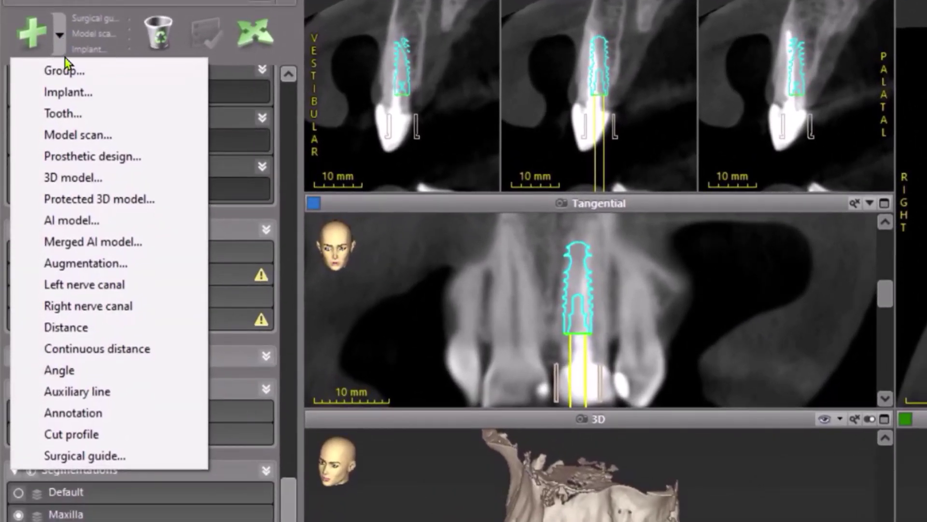
left_click(105, 242)
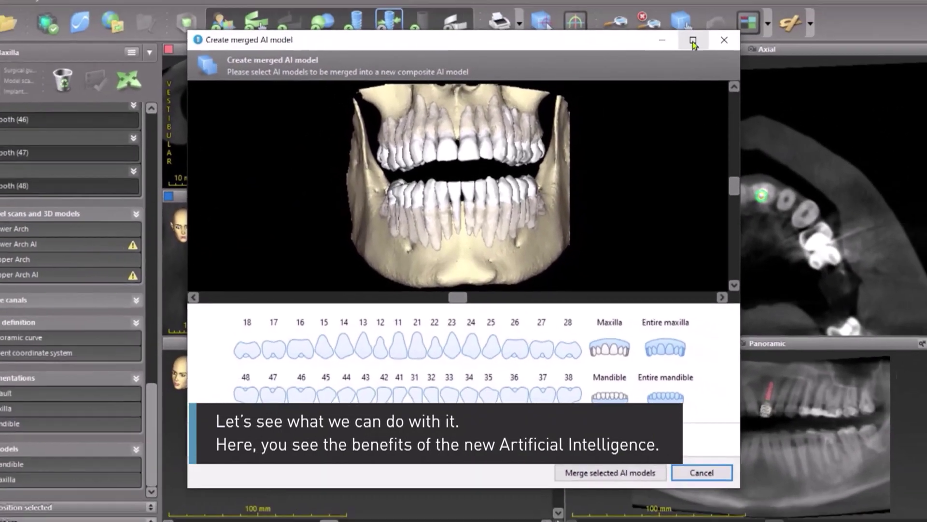
left_click(727, 8)
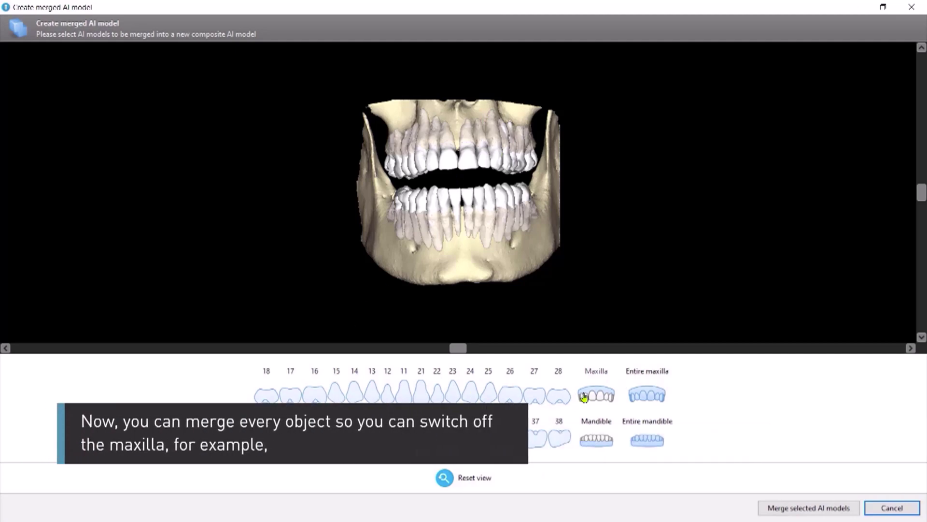
Exclude and restore the entire maxilla in the merge selection, and exclude the entire mandible
left_click(650, 397)
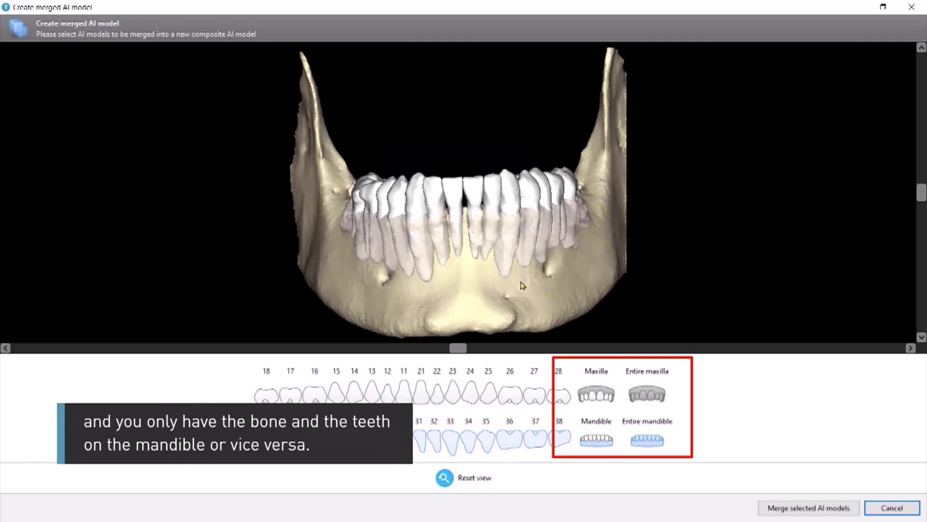
left_click(648, 395)
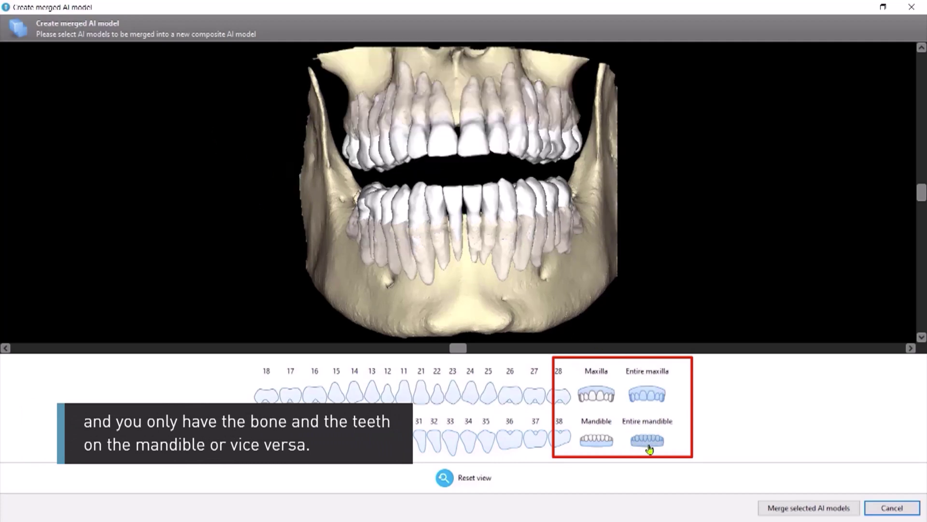
left_click(648, 440)
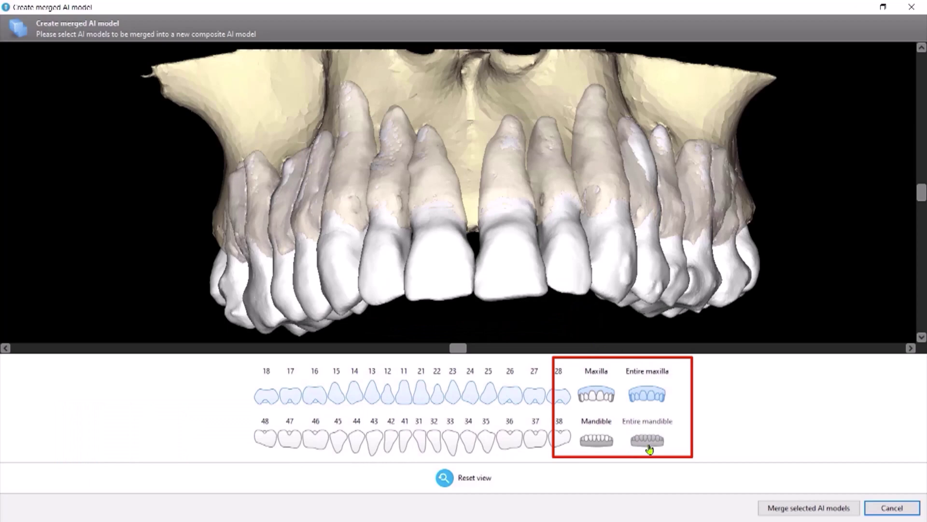
Clear the entire maxilla from the merge selection and toggle only the maxilla bone on and off
left_click(647, 394)
left_click(595, 396)
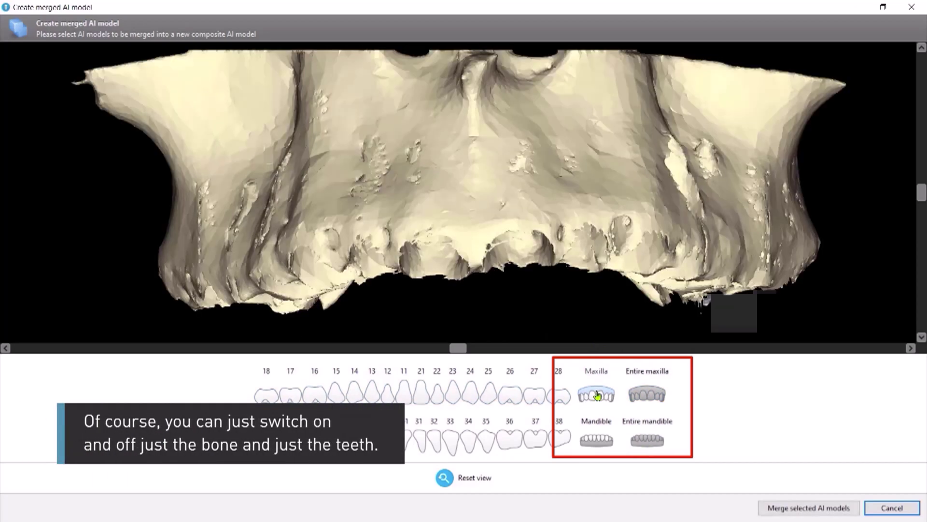
left_click(597, 395)
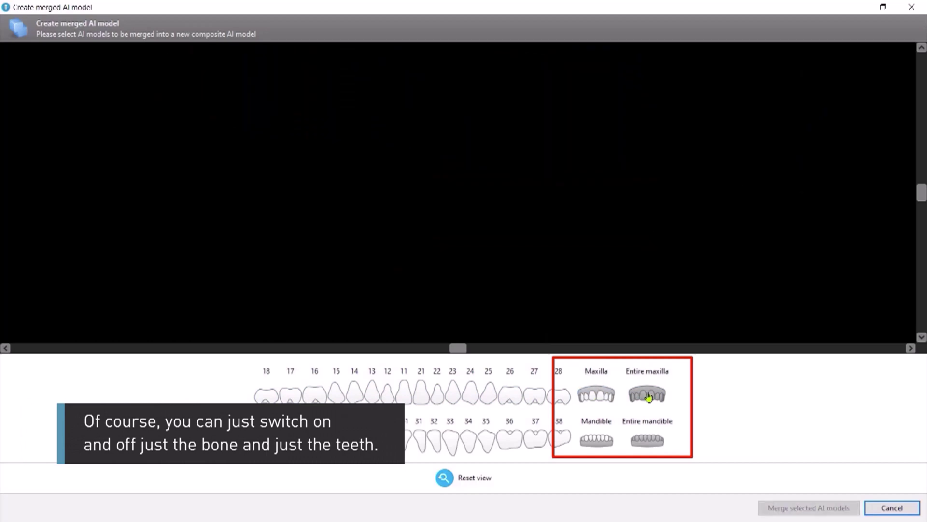
Select the entire maxilla without its bone and merge the upper teeth into a composite AI model
left_click(646, 392)
left_click(599, 397)
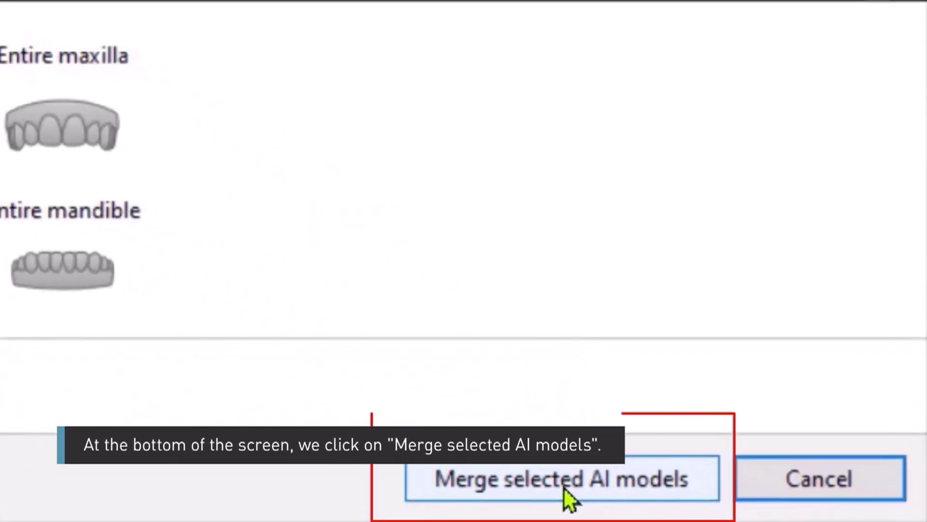
left_click(564, 488)
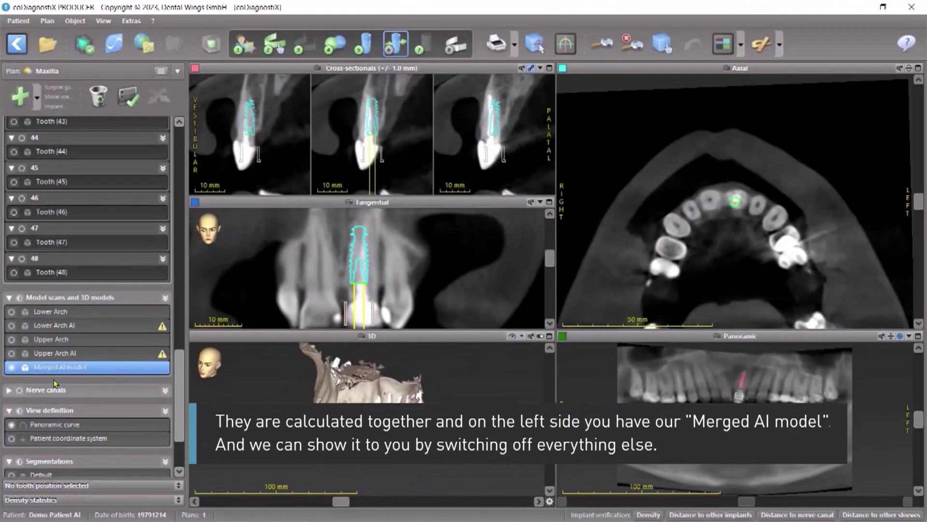
Hide the Maxilla segmentation to show only the merged AI model in the 3D view
scroll(118, 193, "down", 3)
scroll(57, 386, "down", 1)
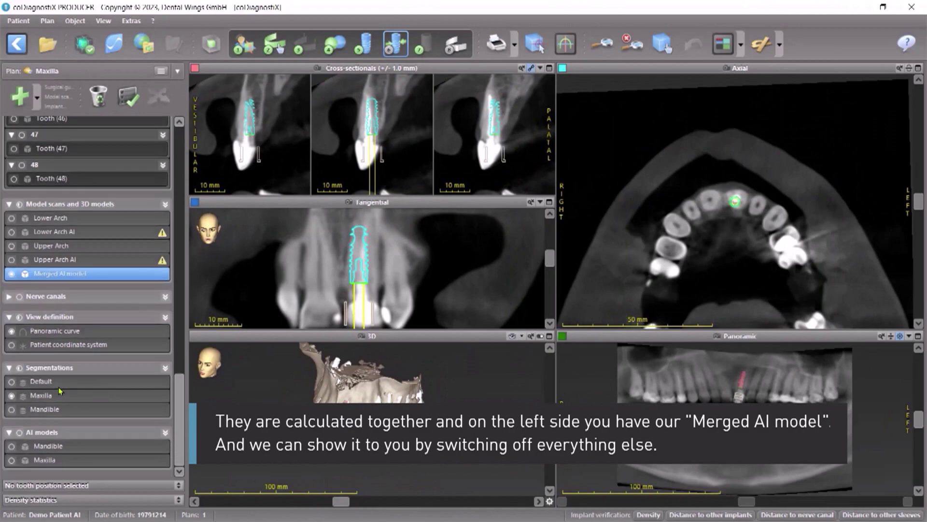
left_click(11, 399)
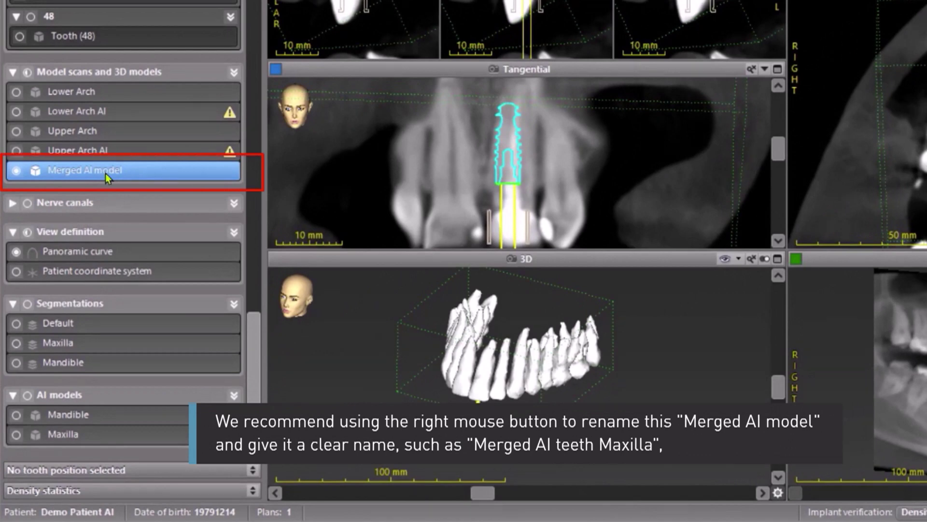
Rename the merged AI model as "Merged AI Teeth Maxilla"
right_click(105, 173)
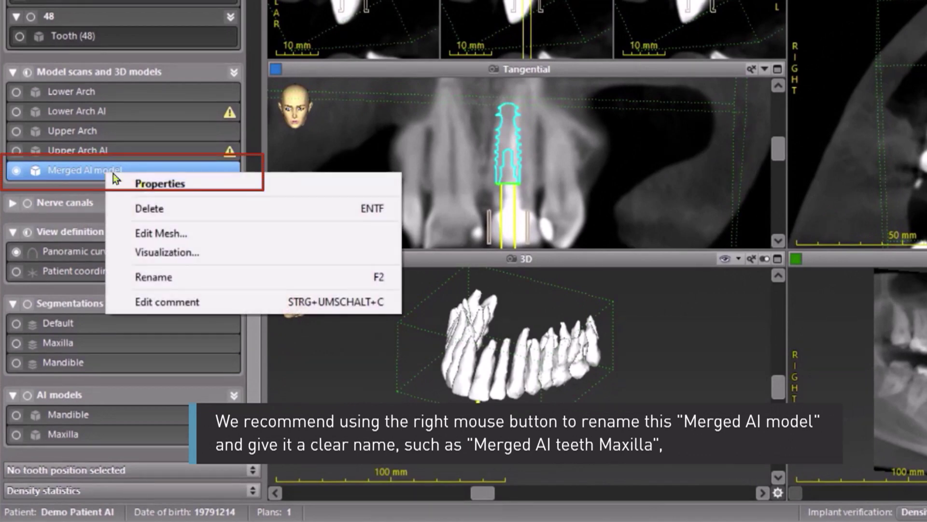
left_click(149, 279)
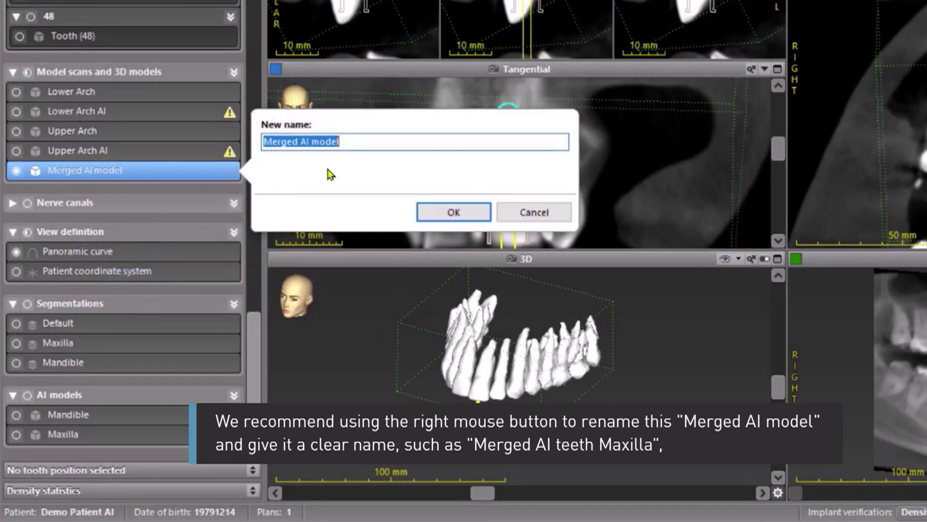
left_click(360, 143)
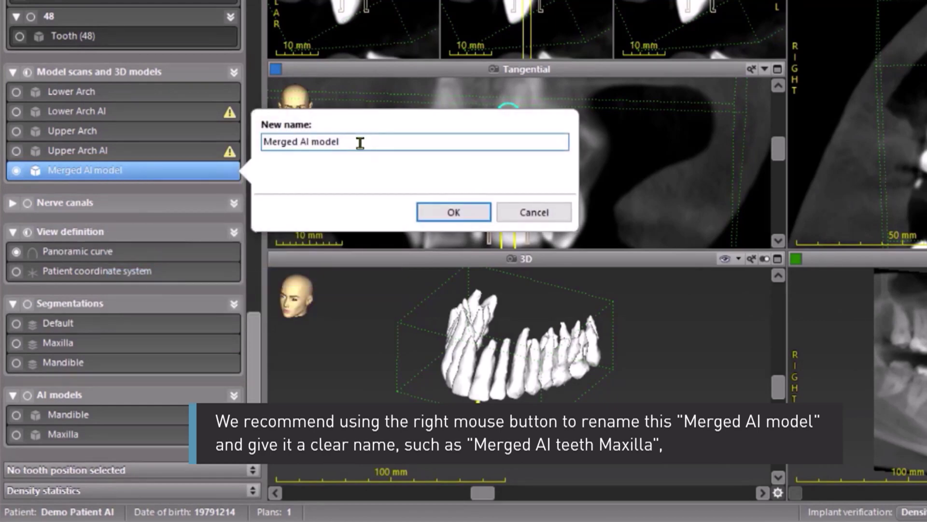
left_click_drag(352, 143, 316, 142)
type("Teeth Maxilla")
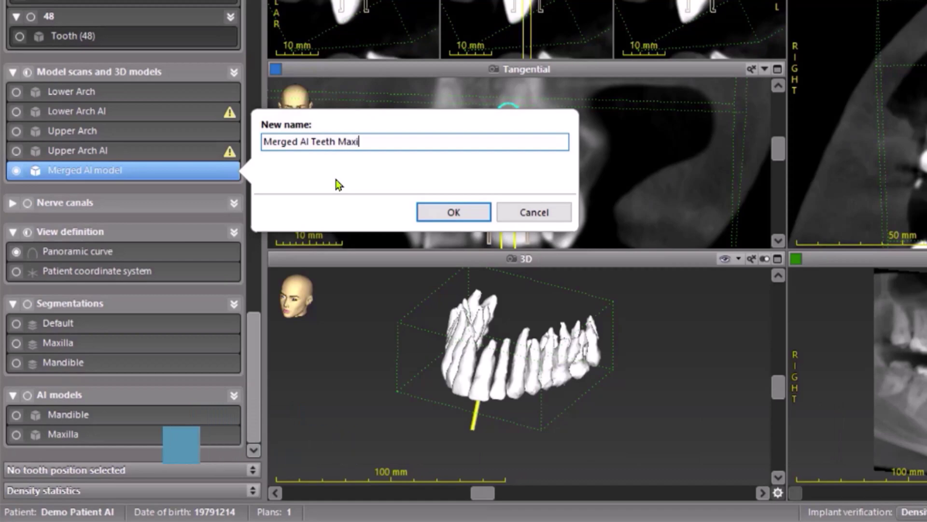
left_click(449, 213)
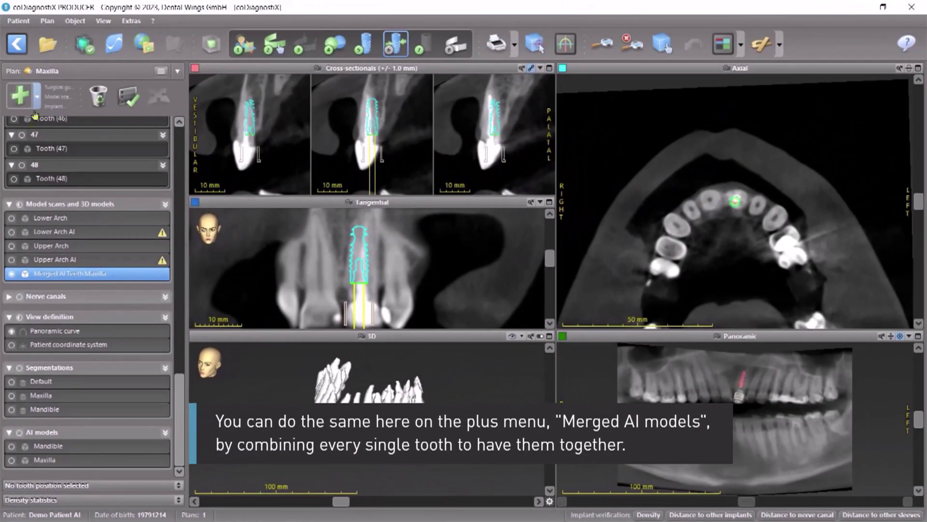
Merge the entire maxilla, without the mandible, into a new composite AI model and hide Merged AI Teeth Maxilla
left_click(37, 102)
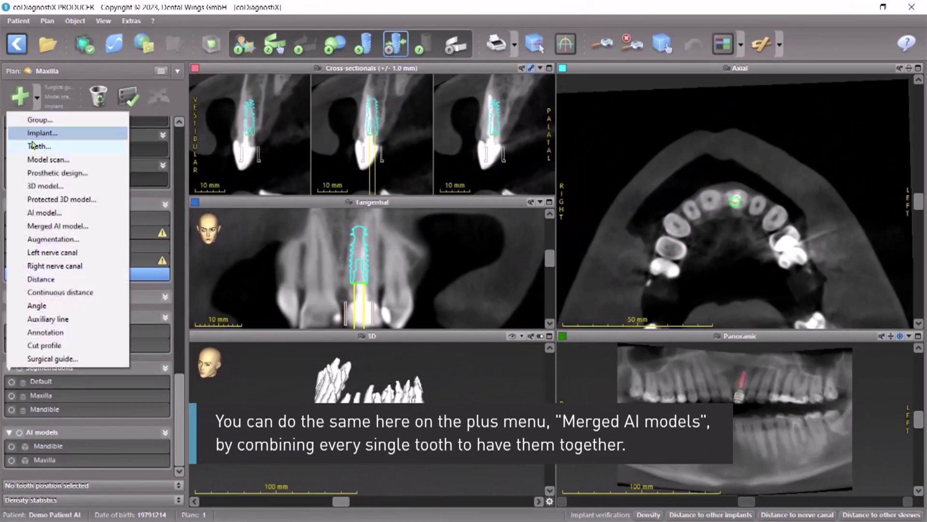
left_click(42, 230)
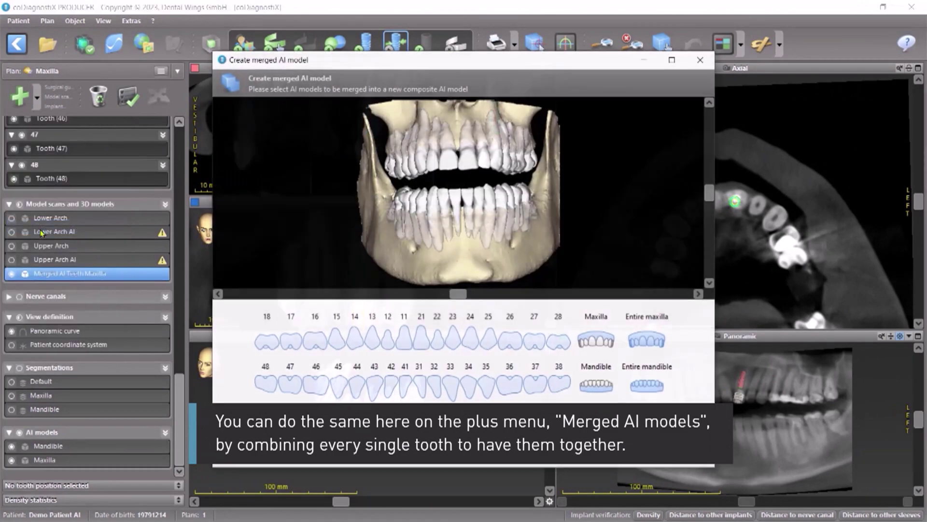
left_click(649, 396)
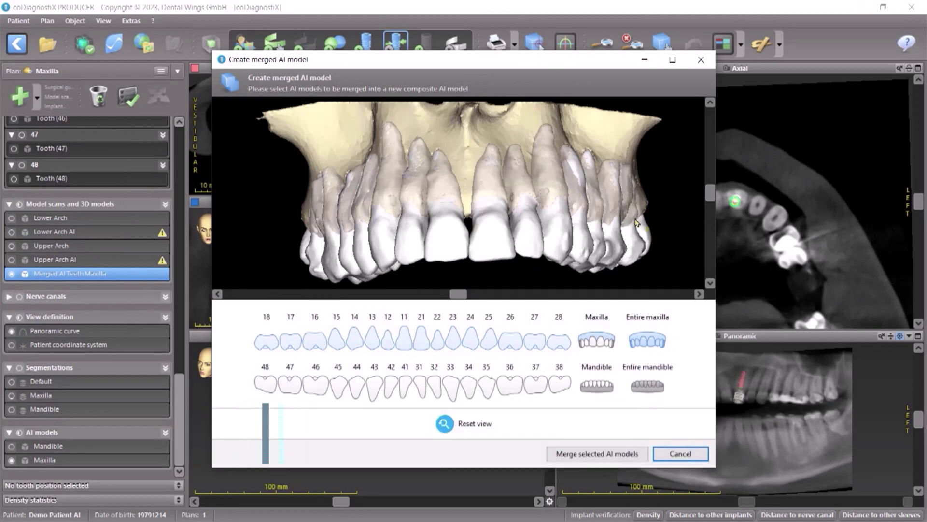
left_click(612, 454)
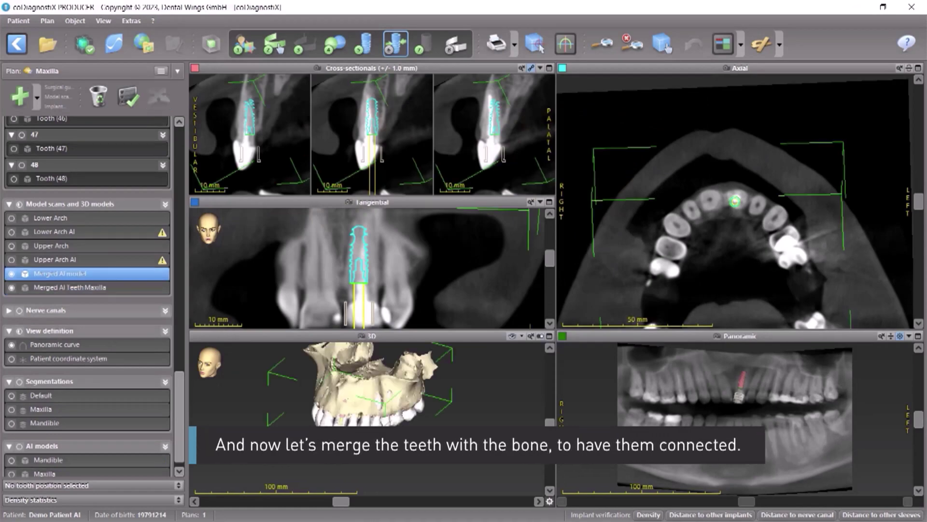
left_click(11, 288)
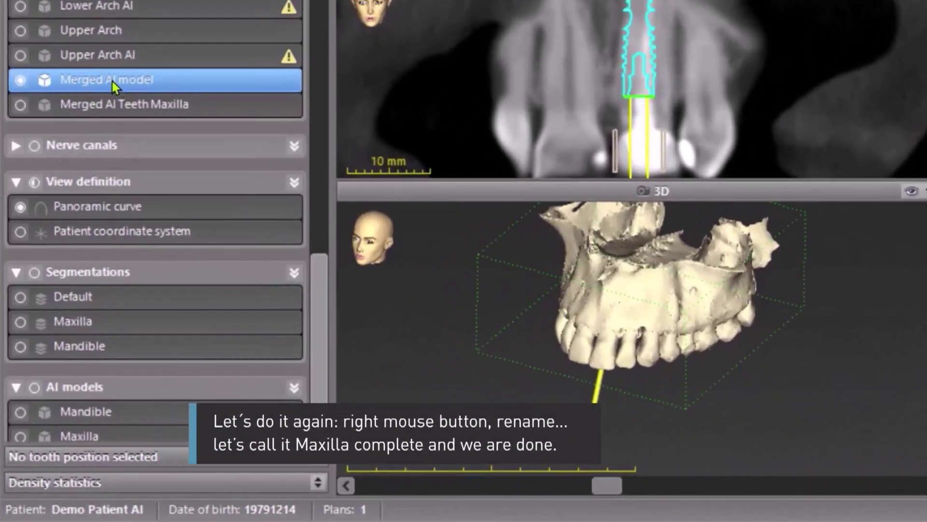
Rename the new merged AI model of teeth and bone as "Merged AI Maxilla complete"
right_click(112, 82)
left_click(169, 213)
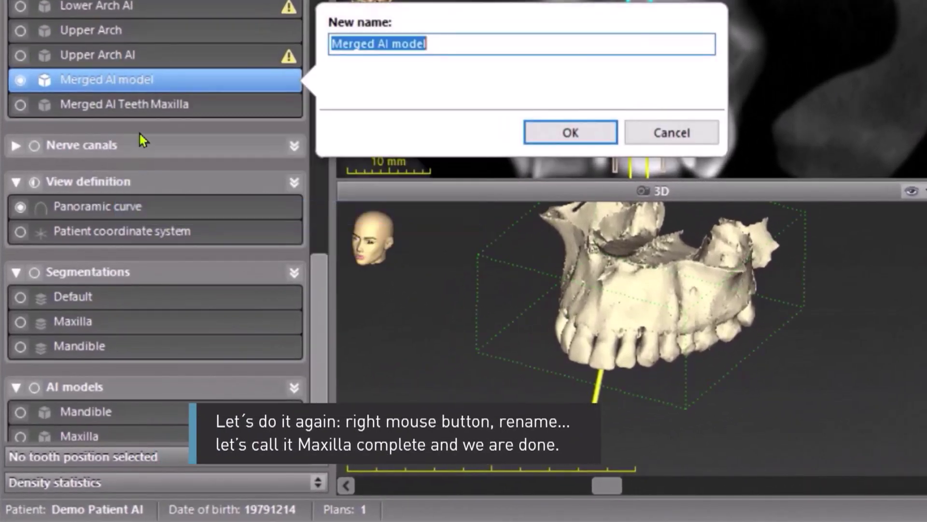
double_click(403, 44)
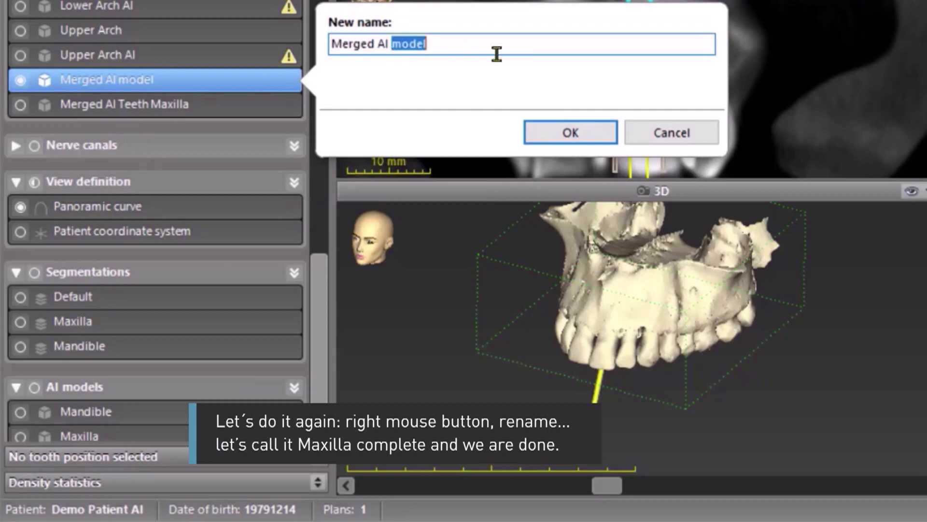
type("Maxilla com")
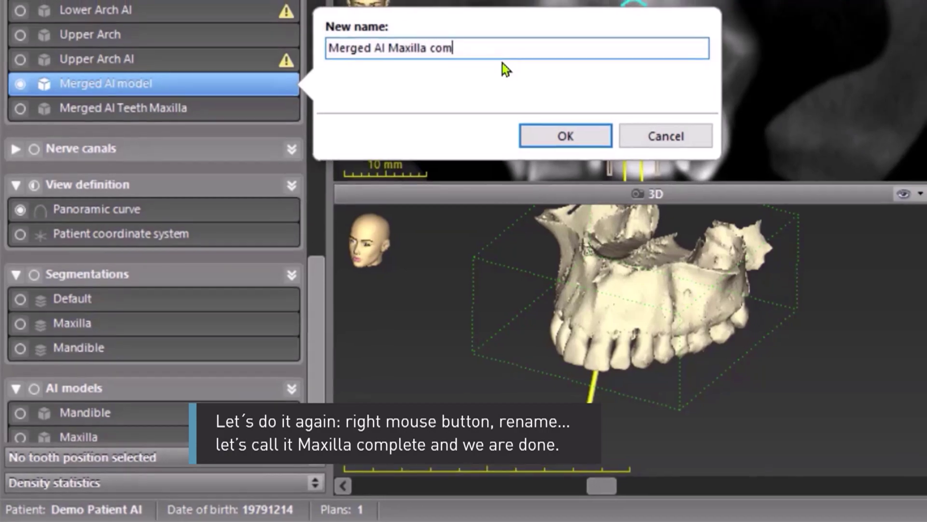
type("plete")
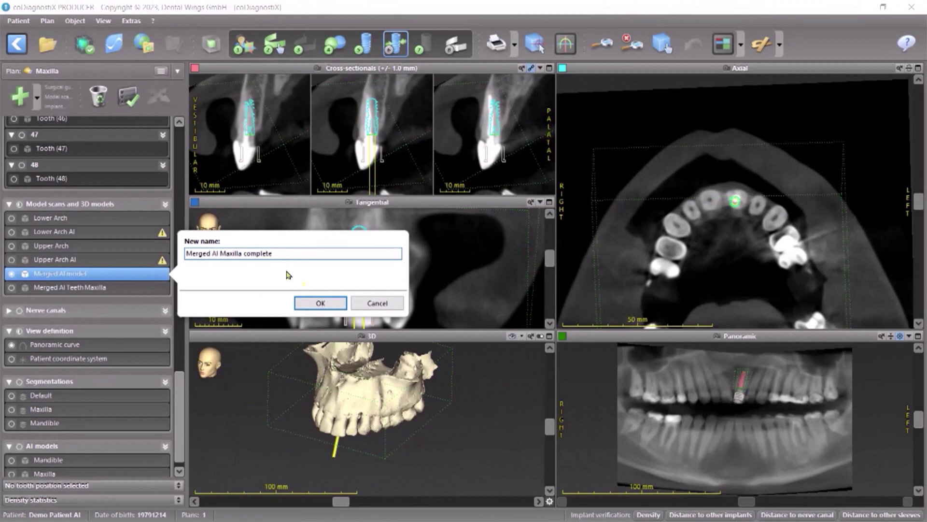
left_click(314, 303)
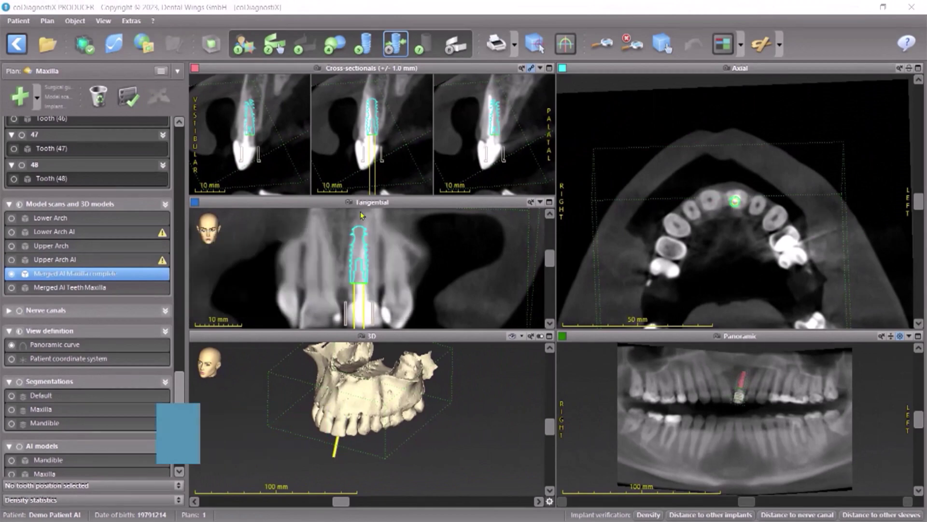
Set up a virtual planning export of Merged AI Maxilla complete as an STL file with the Untouched export option
left_click(56, 278)
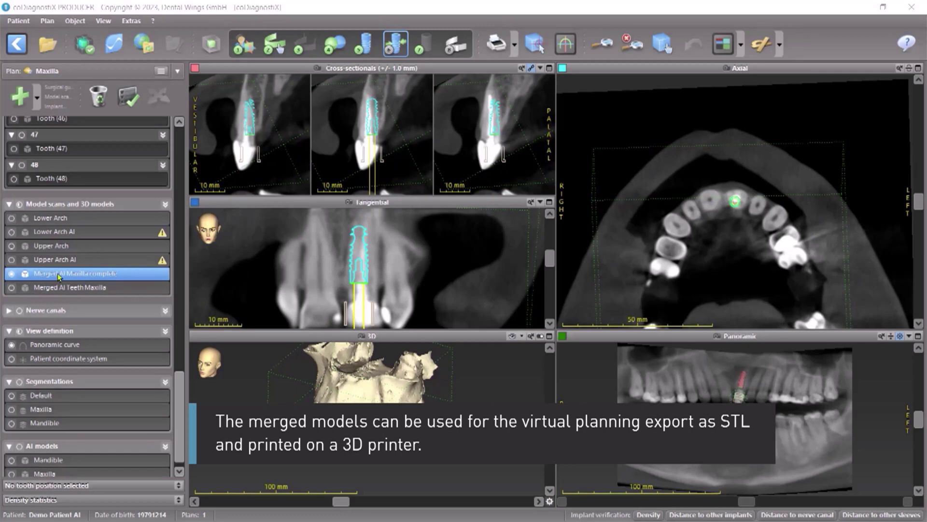
left_click(47, 21)
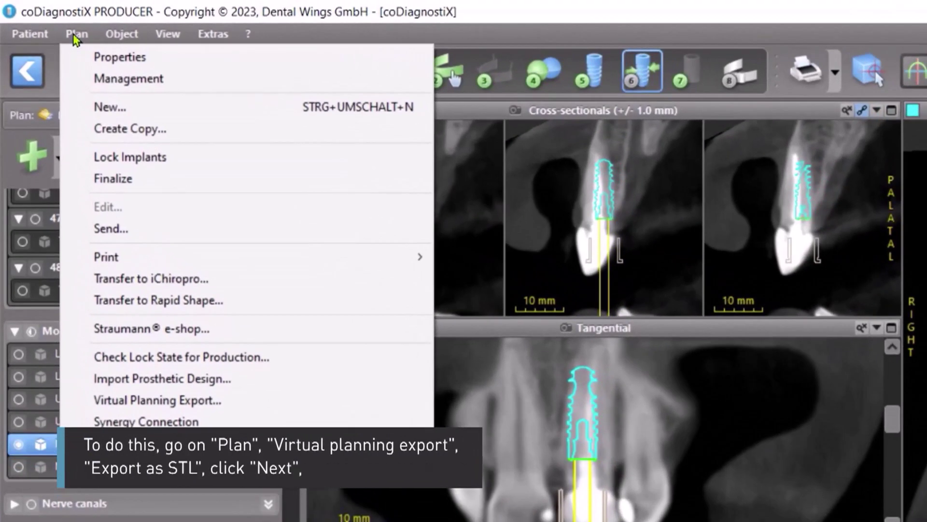
left_click(127, 411)
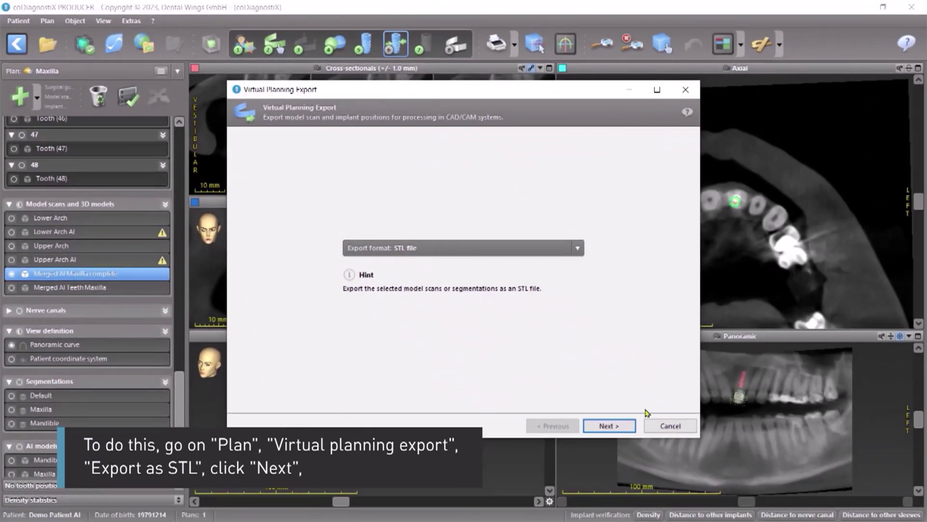
left_click(609, 426)
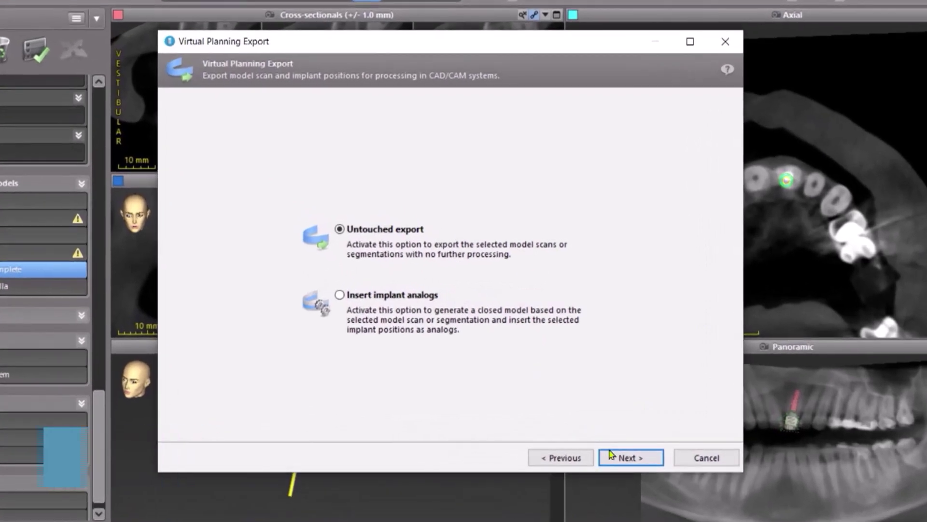
left_click(626, 456)
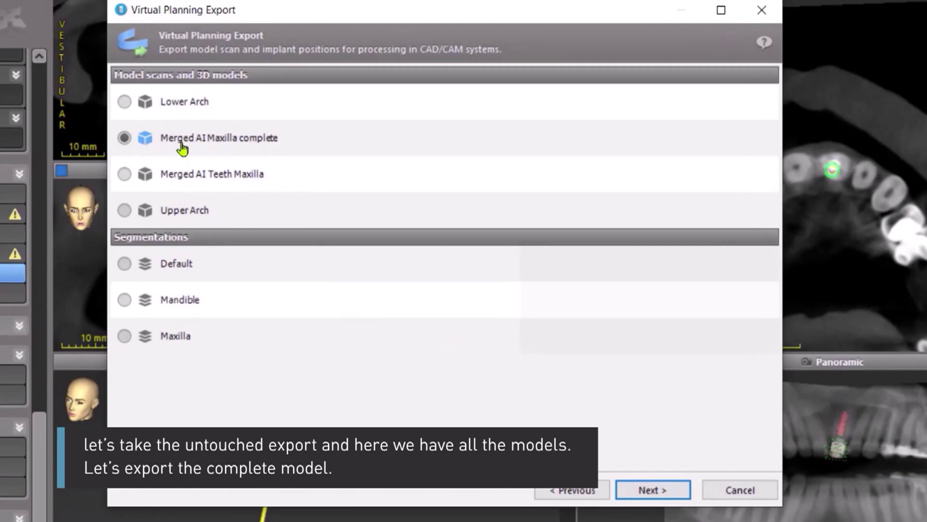
left_click(653, 490)
Open the STL save dialog for the planning export and cancel it
mouse_move(765, 299)
left_mouse_down()
mouse_move(779, 212)
mouse_move(772, 296)
left_mouse_up()
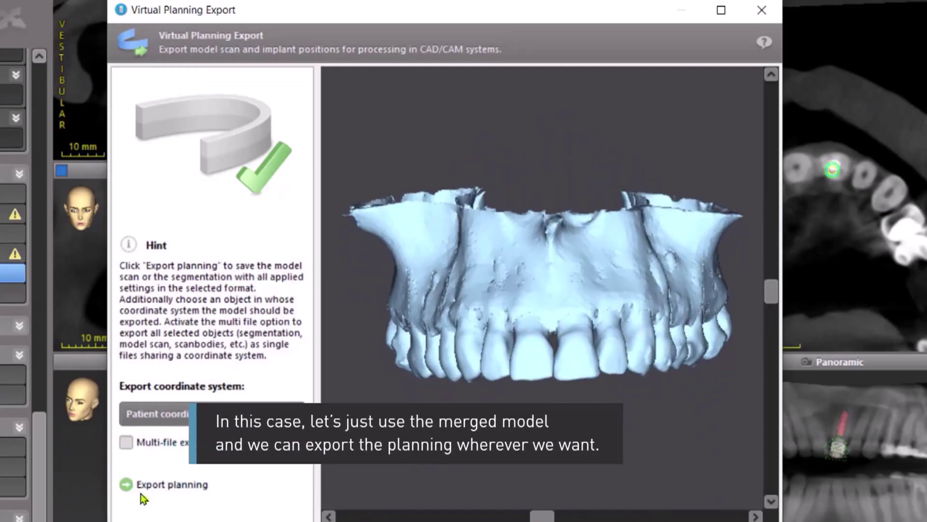
left_click(167, 485)
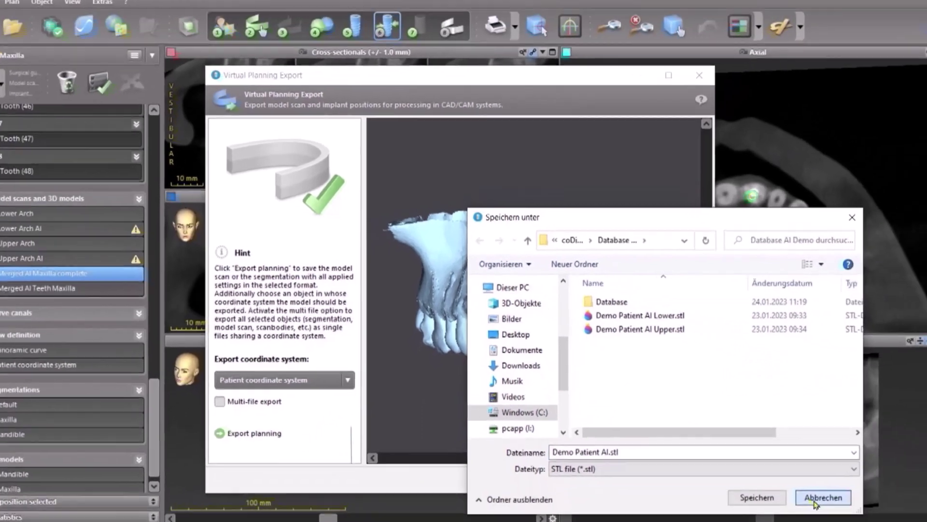
key("Return")
Set the virtual planning export to Merged AI Teeth Maxilla, inspect its preview, and close the export without saving changes
left_click(550, 467)
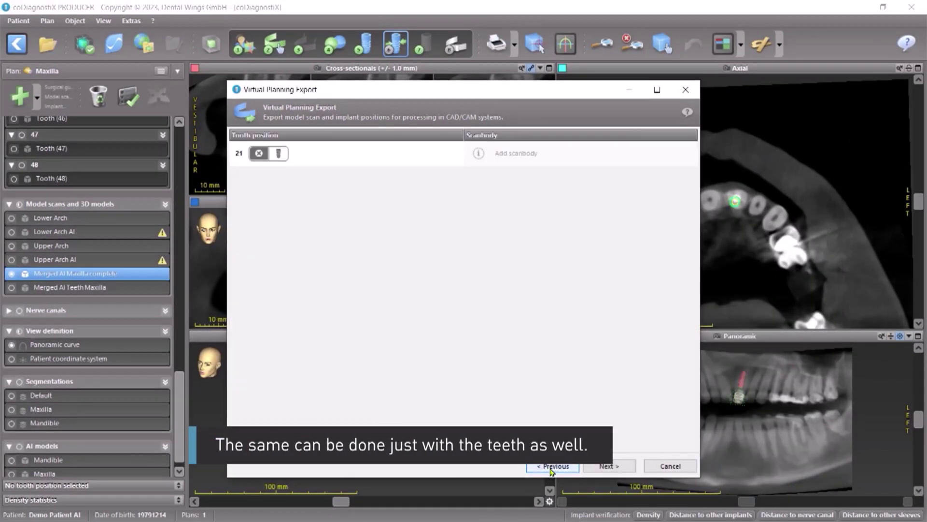
left_click(552, 466)
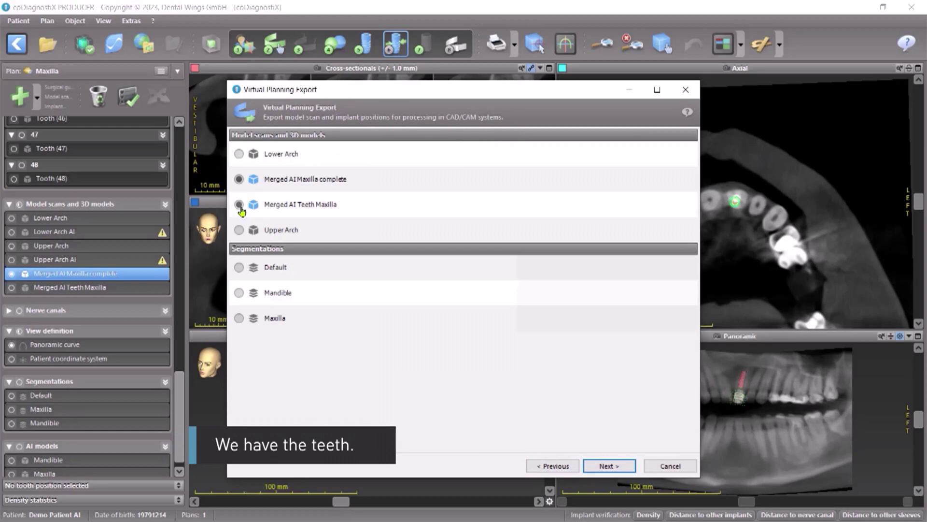
left_click(610, 466)
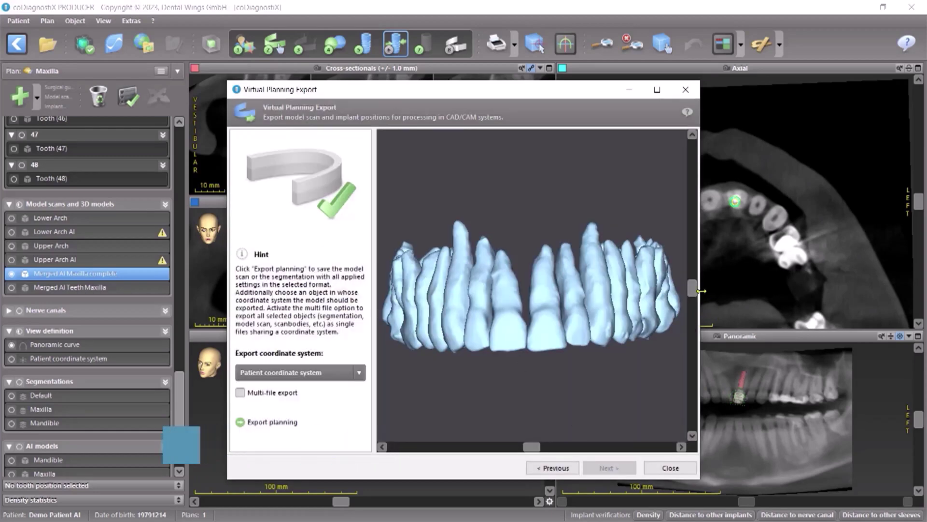
left_click_drag(692, 288, 692, 309)
left_click(677, 468)
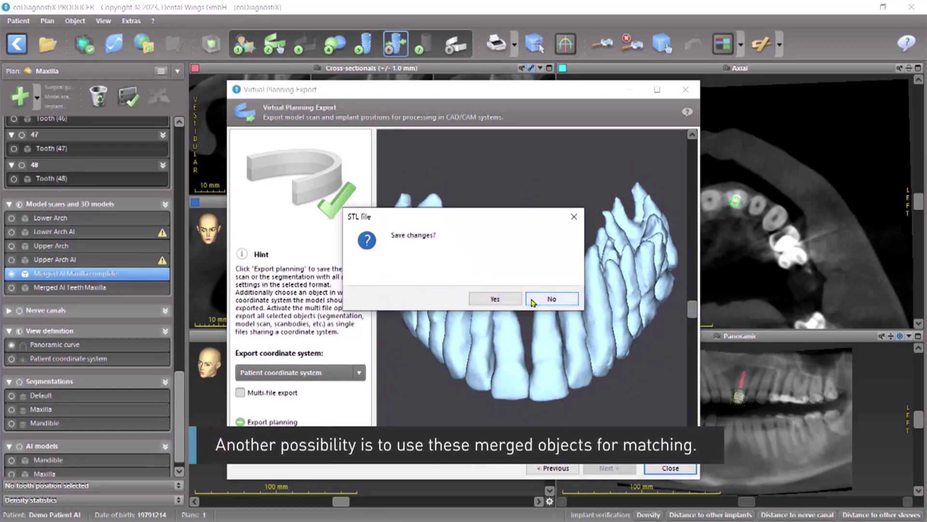
left_click(527, 303)
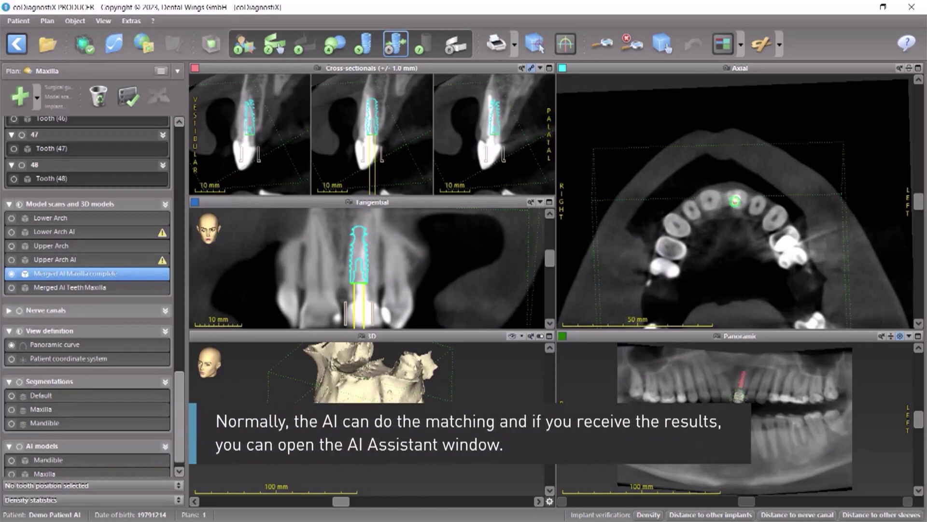
Open the AI Assistant results and enable the scan alignment of Lower Arch AI (Mandible) for review
left_click(89, 46)
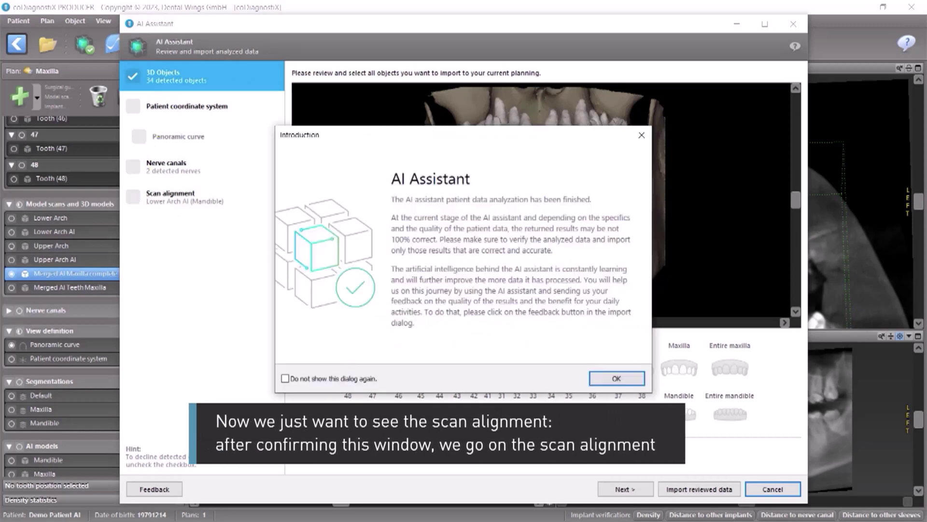
left_click(607, 382)
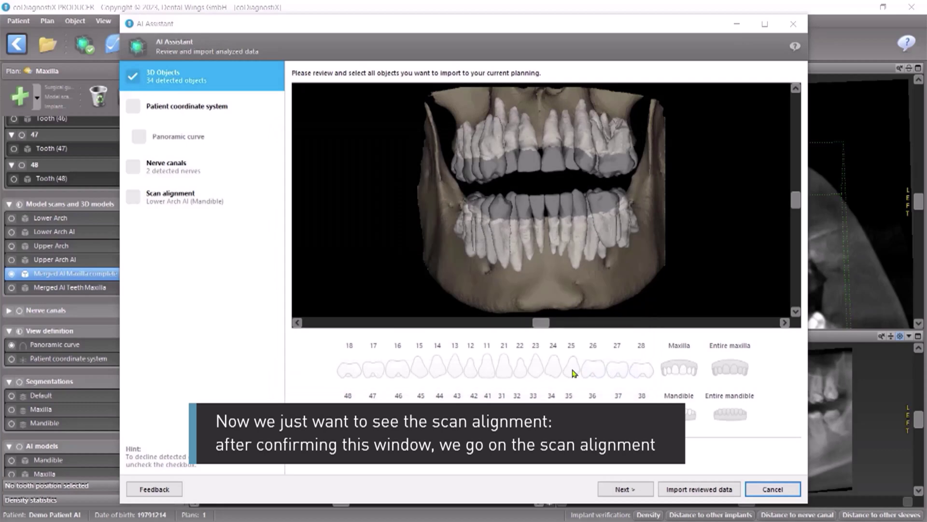
left_click(174, 203)
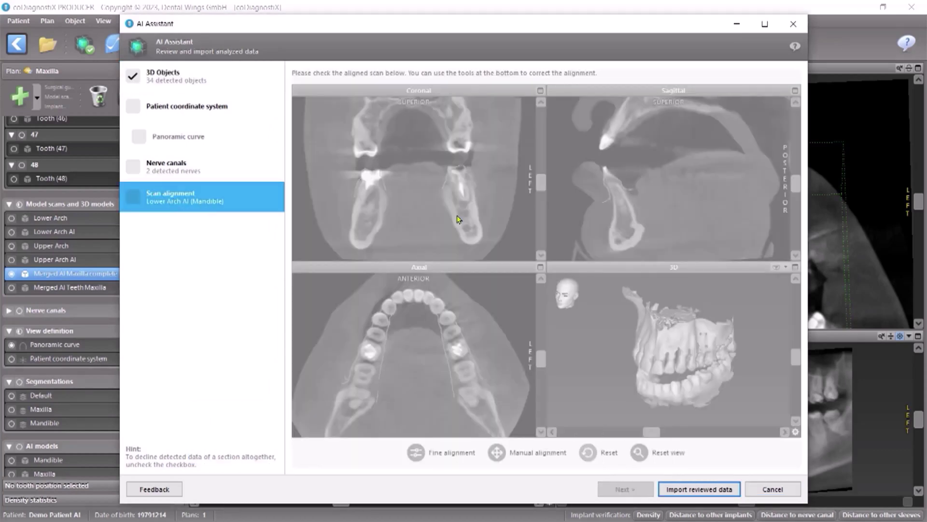
left_click(134, 198)
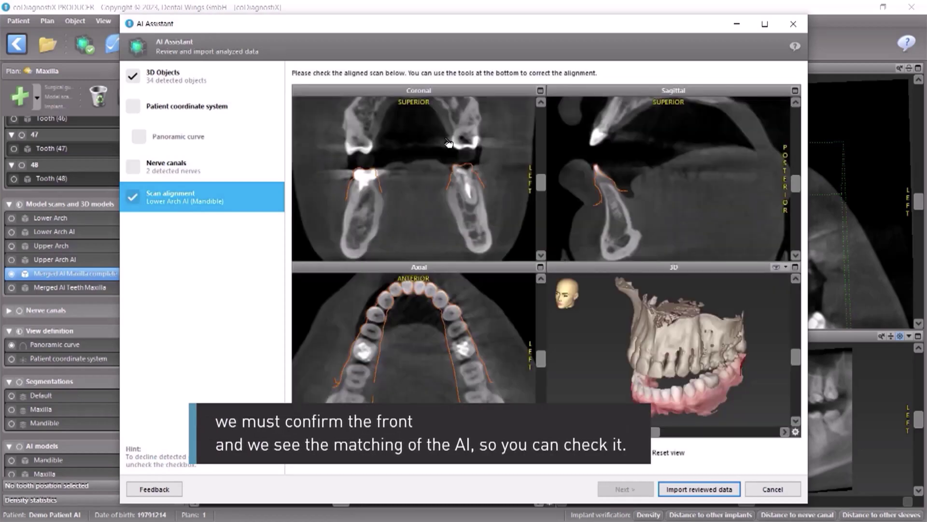
Check the lower arch contour through enlarged coronal slices with the Fine Alignment tool open beside it
left_click(765, 24)
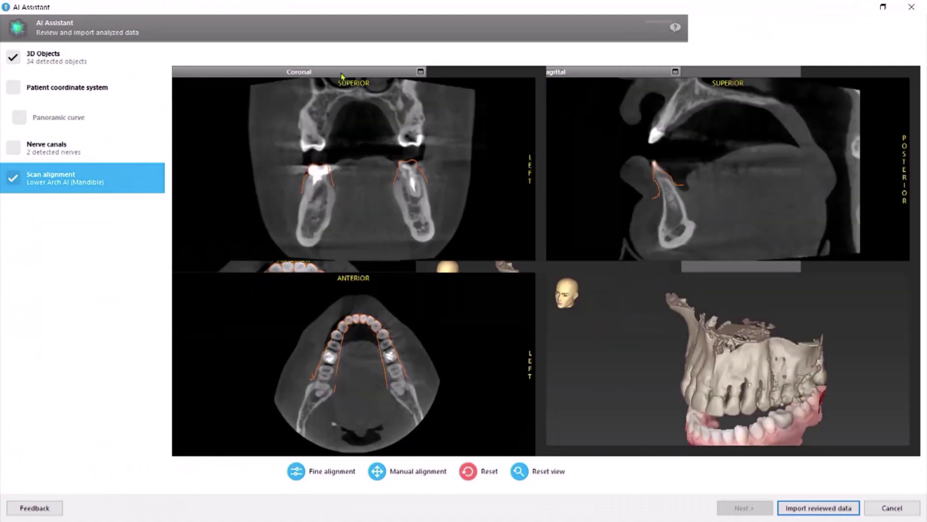
double_click(343, 75)
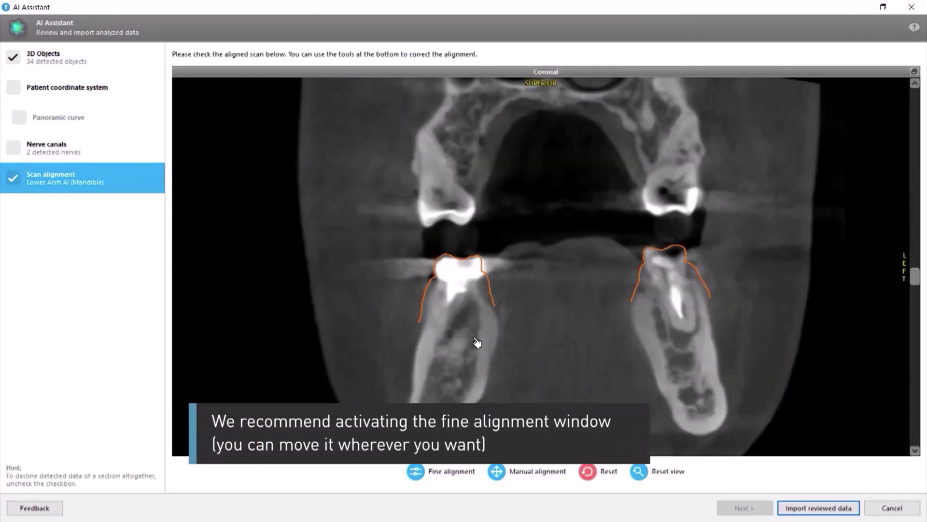
left_click(452, 472)
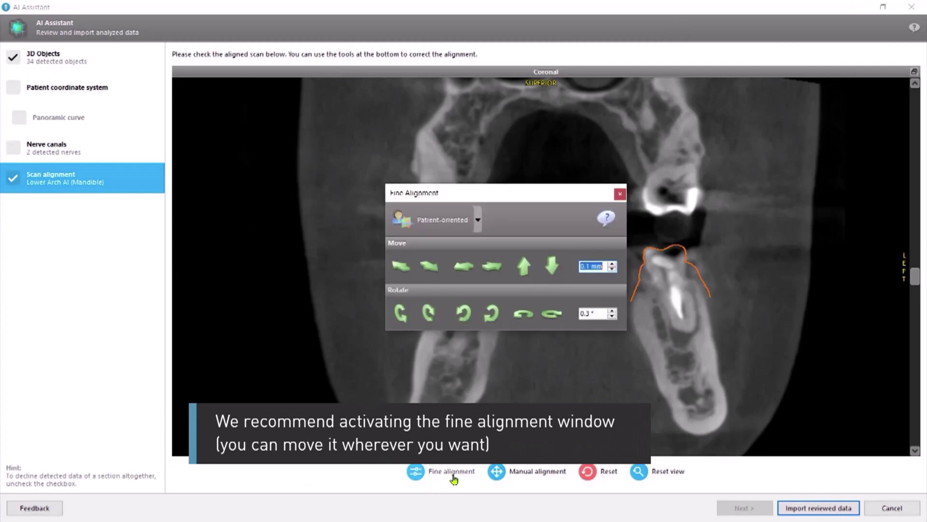
left_click_drag(519, 194, 309, 71)
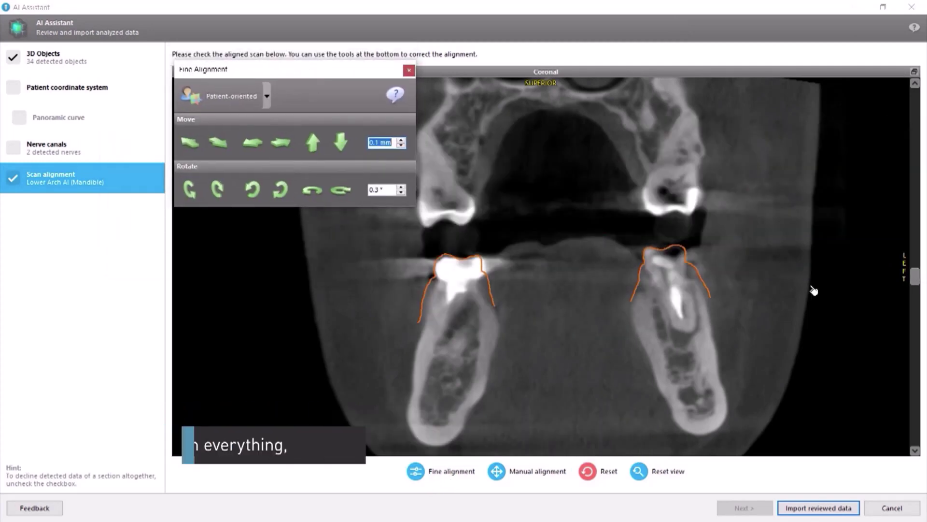
left_click_drag(918, 281, 920, 357)
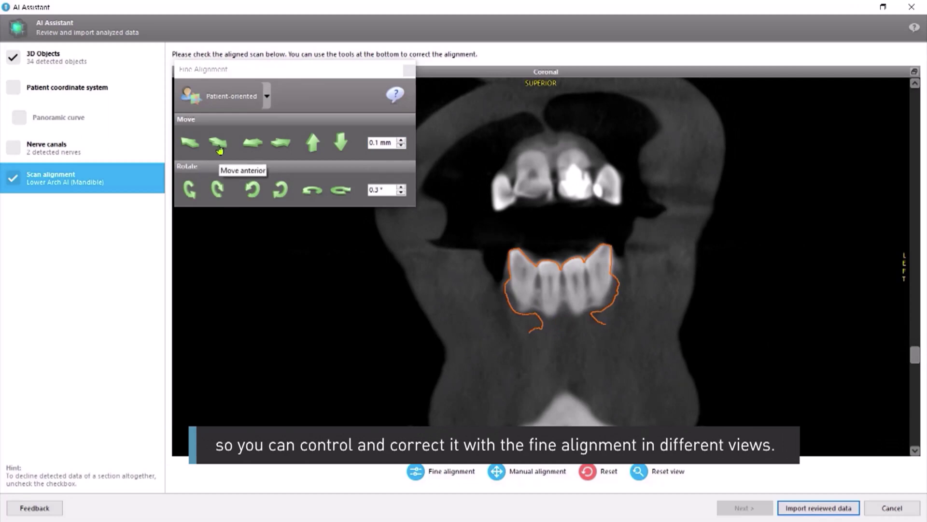
Check the lower arch contour through enlarged axial slices with the Fine Alignment window moved aside
double_click(555, 98)
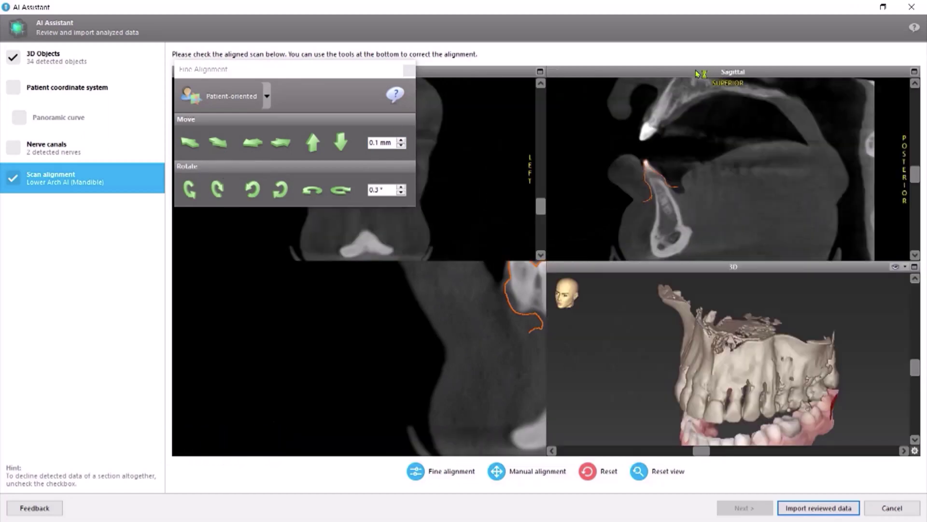
left_click_drag(257, 74, 519, 140)
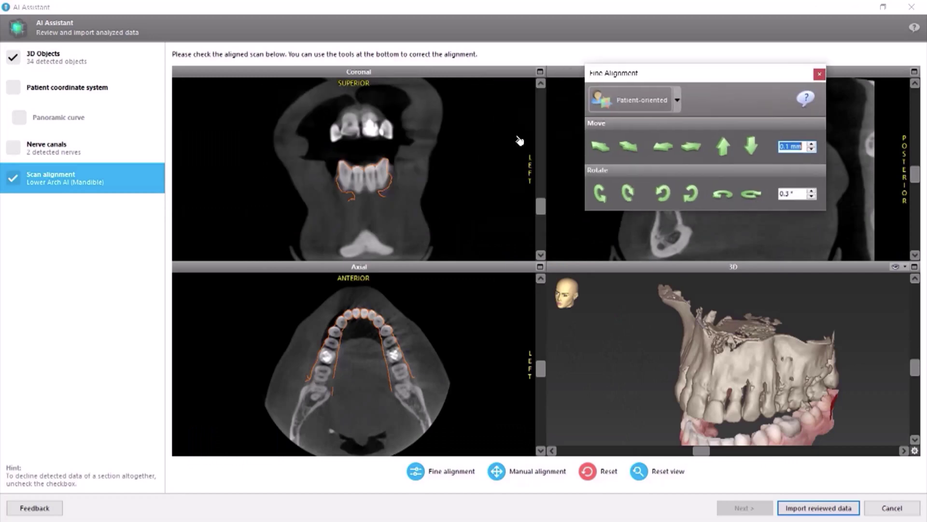
double_click(403, 267)
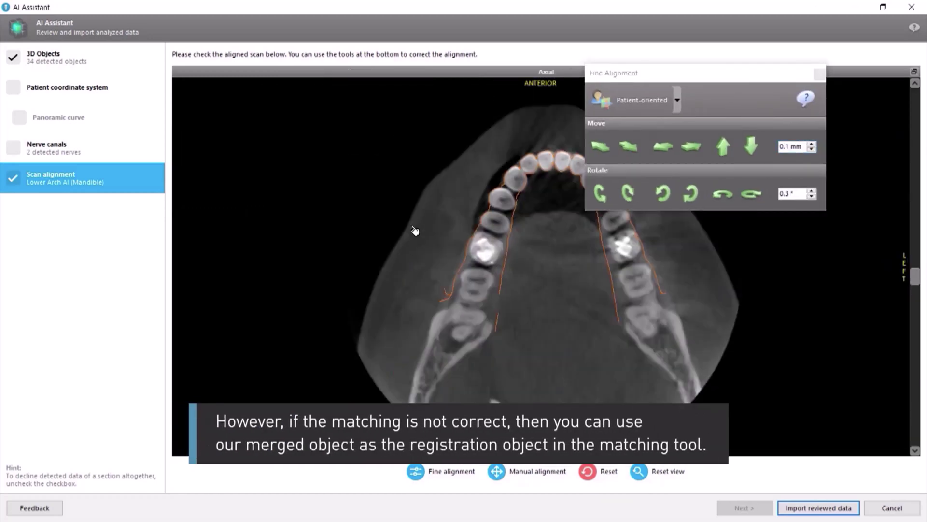
left_click_drag(919, 281, 925, 262)
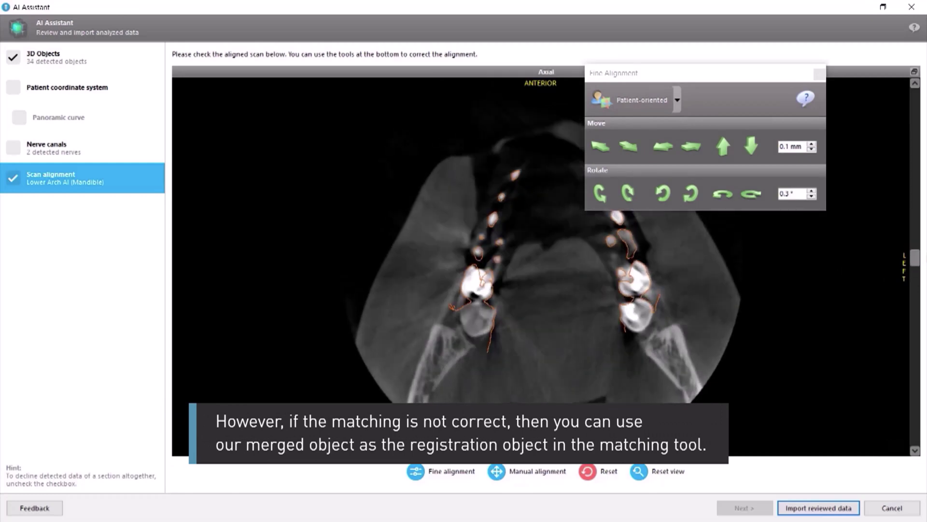
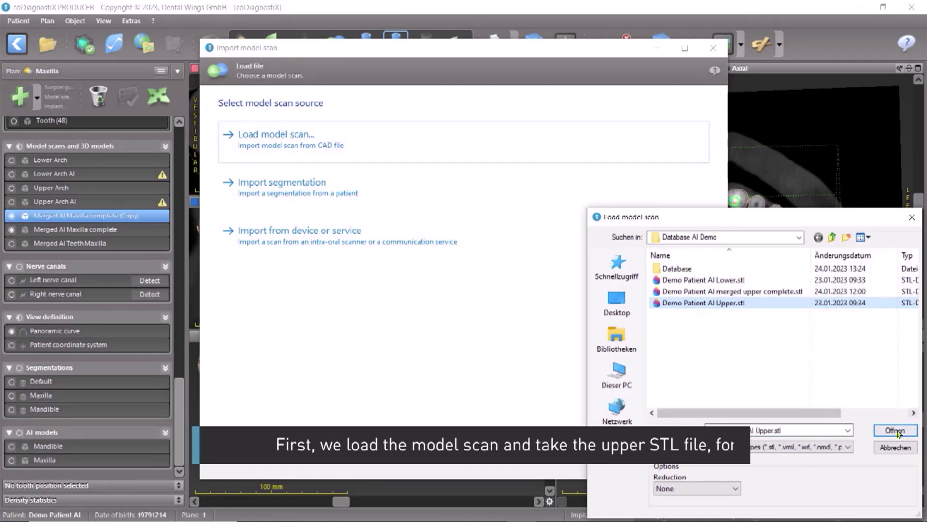
Load Demo Patient AI Upper.stl as a model scan and align it to Merged AI Maxilla complete as the only registration object
double_click(704, 303)
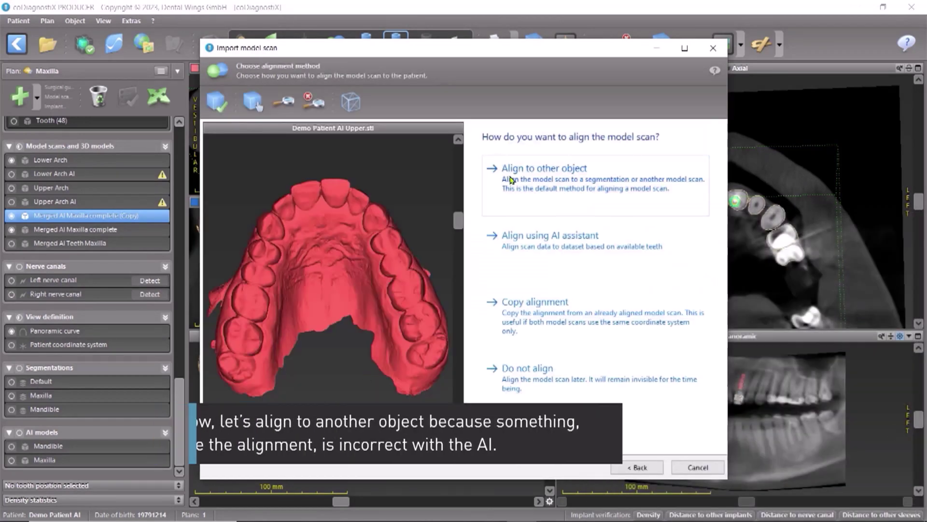
left_click(563, 183)
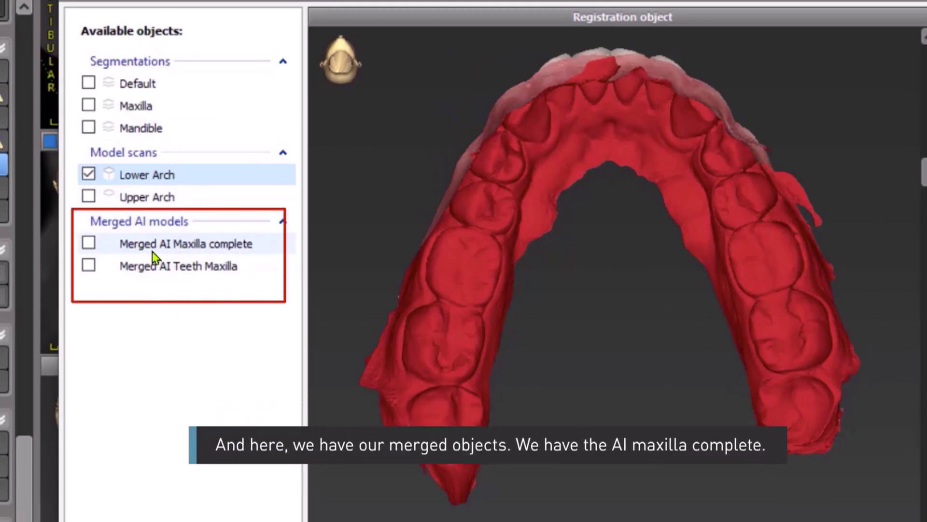
left_click(89, 244)
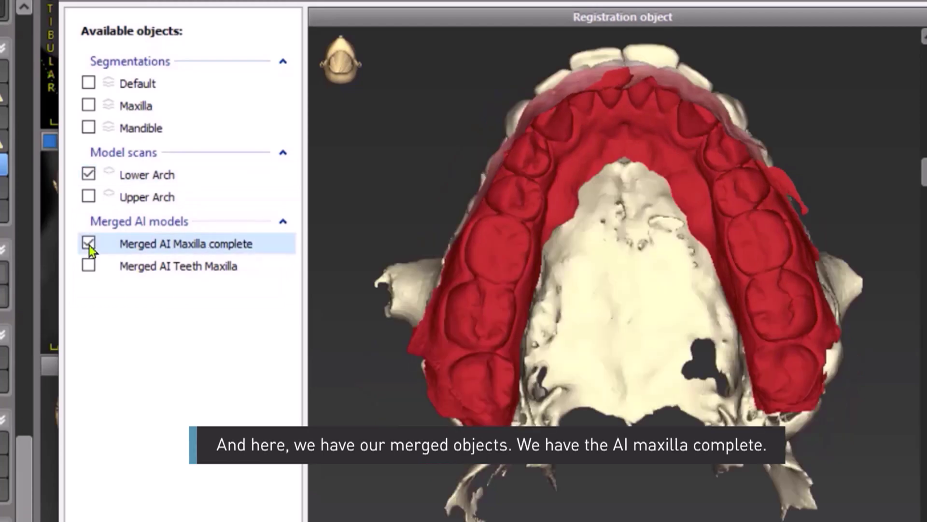
left_click(89, 174)
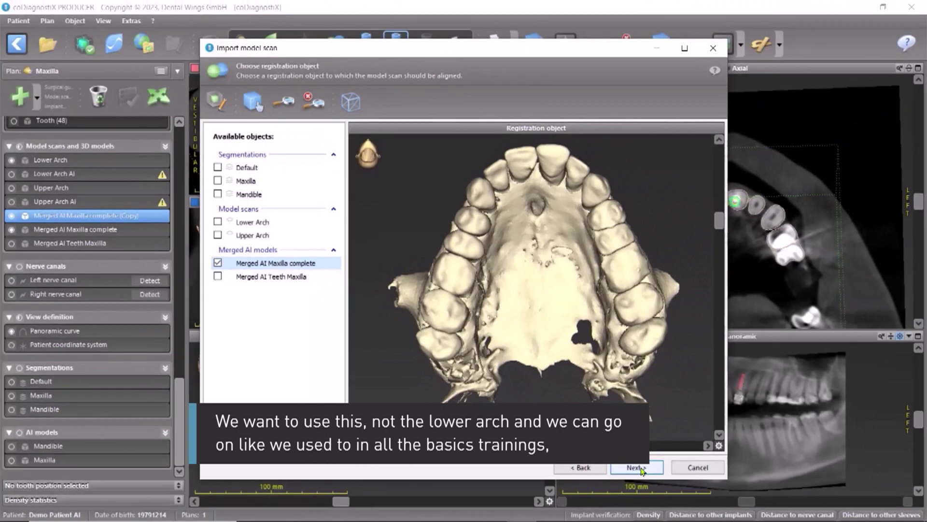
left_click(637, 467)
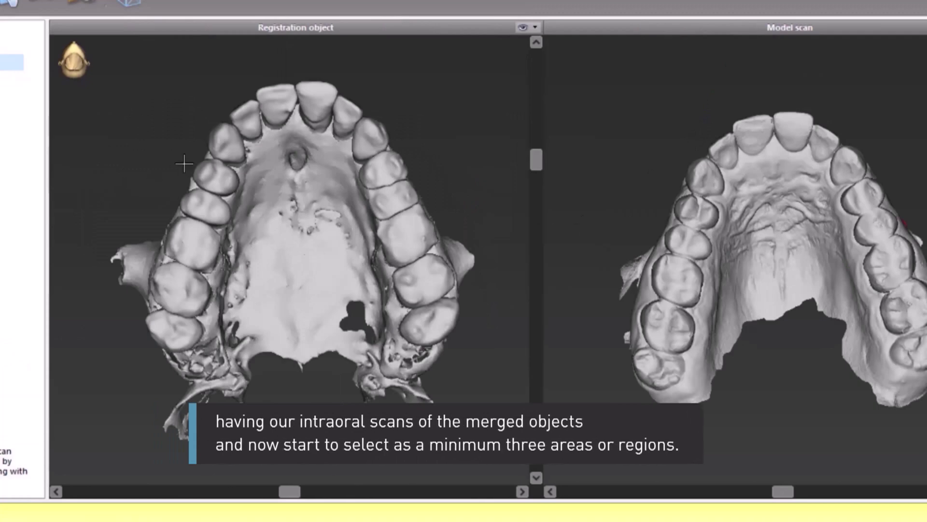
Mark three matching regions on the registration object and model scan: both second molars and the right first premolar
left_click(184, 287)
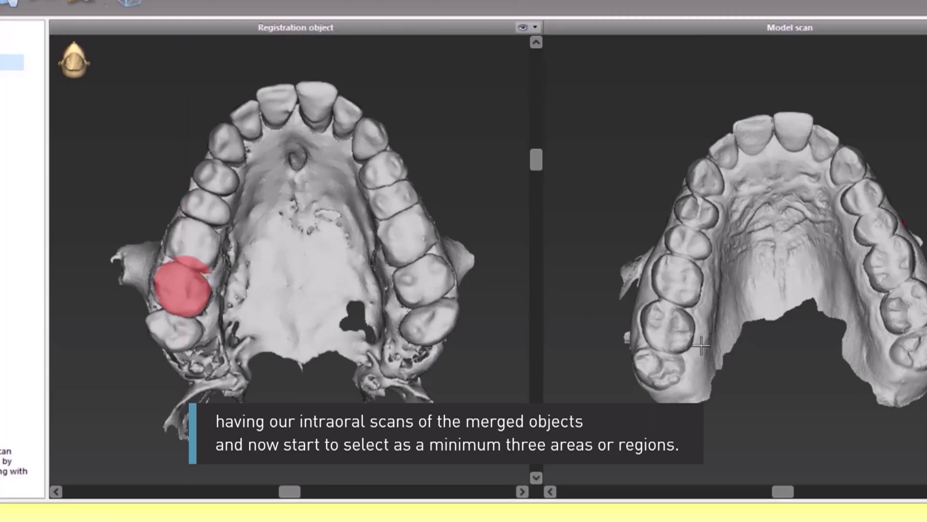
left_click(664, 329)
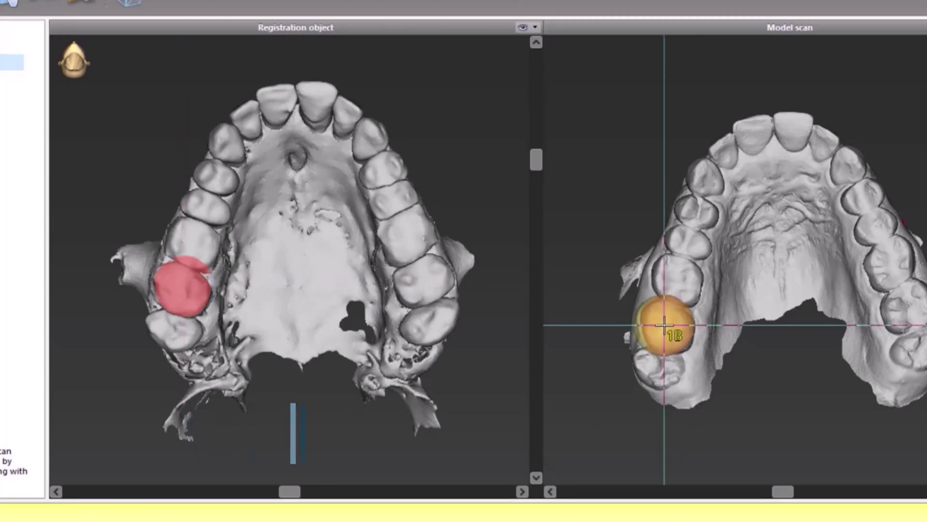
left_click(913, 308)
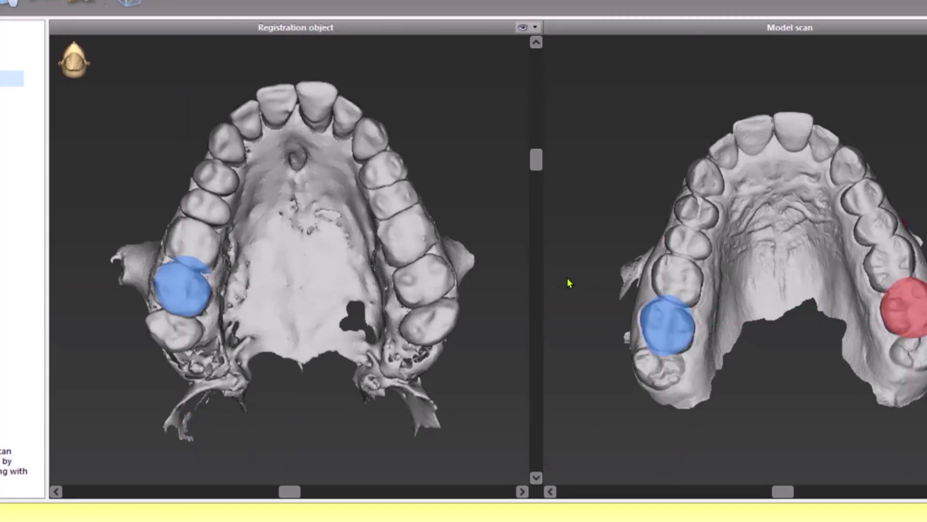
left_click(420, 281)
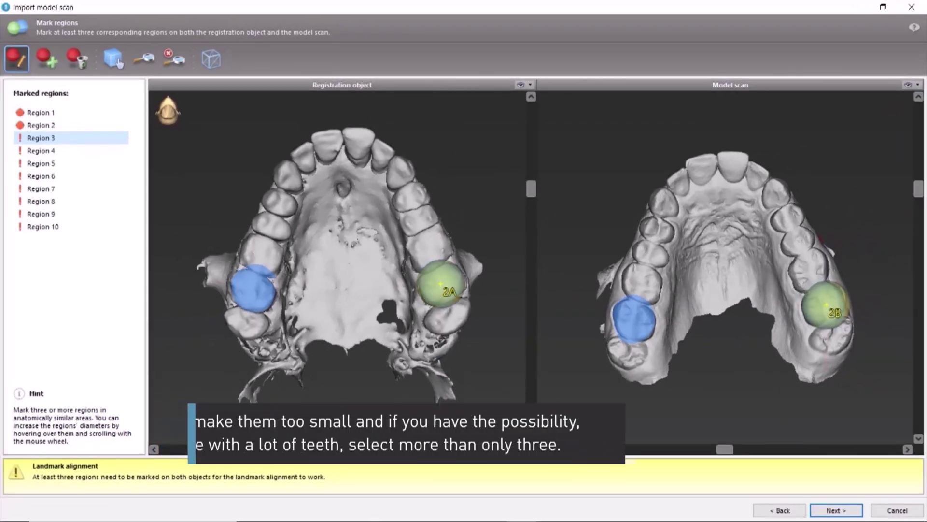
left_click(270, 198)
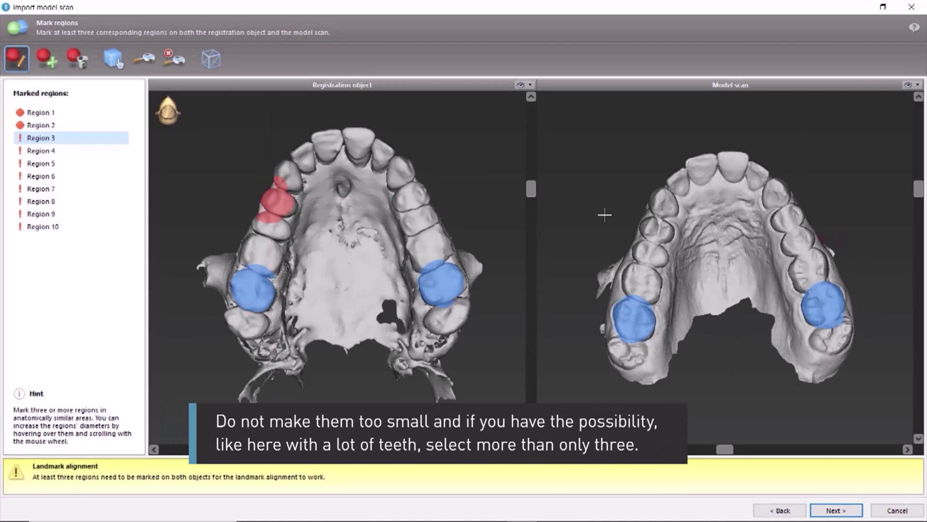
left_click(649, 226)
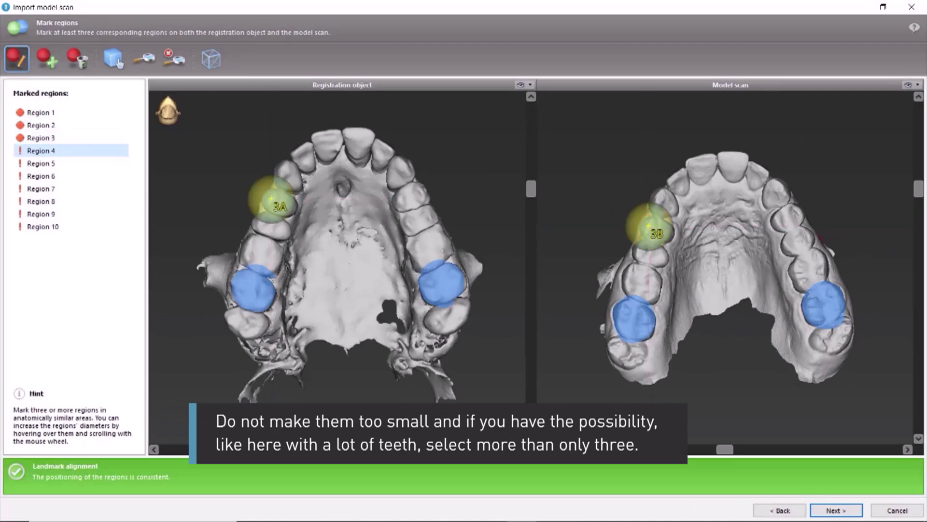
Mark the left central incisor and left first premolar as matching regions four and five, and run the automatic registration
left_click(358, 131)
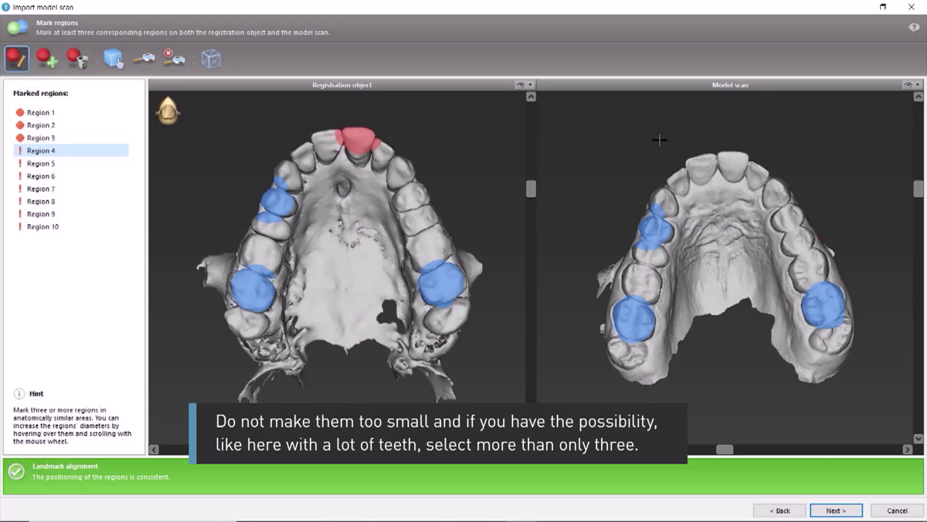
left_click(732, 155)
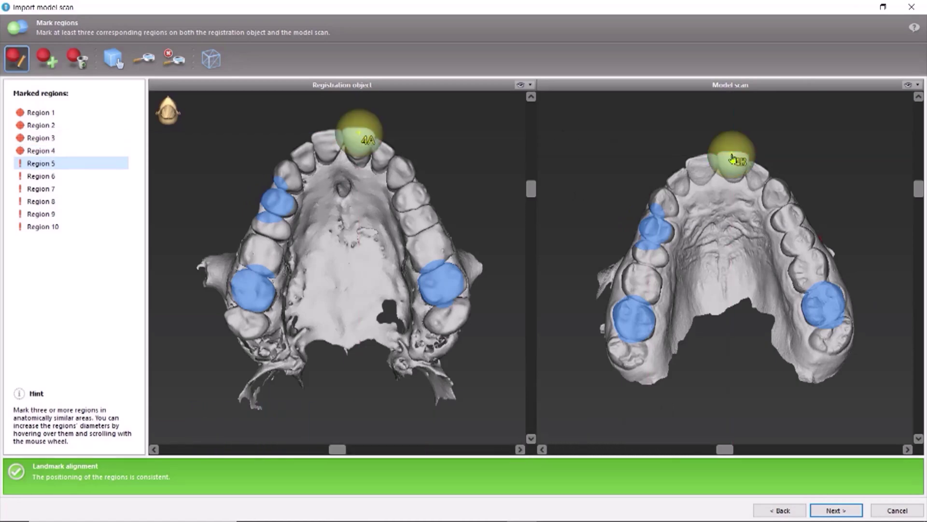
left_click(788, 220)
left_click(410, 198)
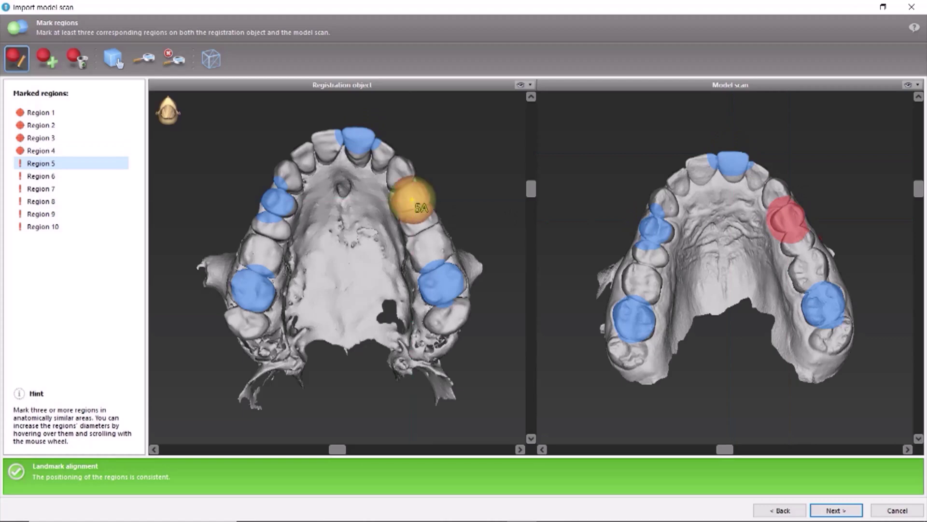
left_click(837, 511)
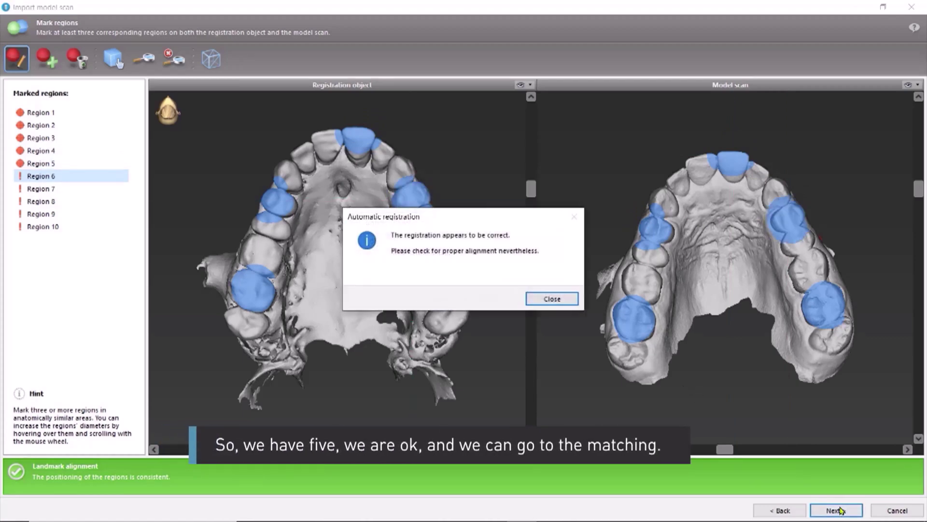
left_click(535, 299)
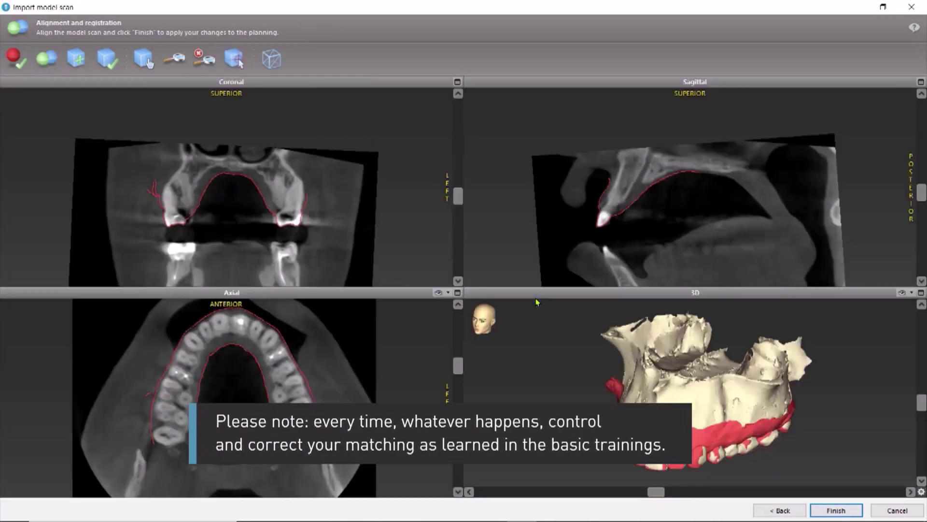
Check the upper model scan's contour against the teeth through enlarged coronal slices with Fine Alignment open
double_click(108, 87)
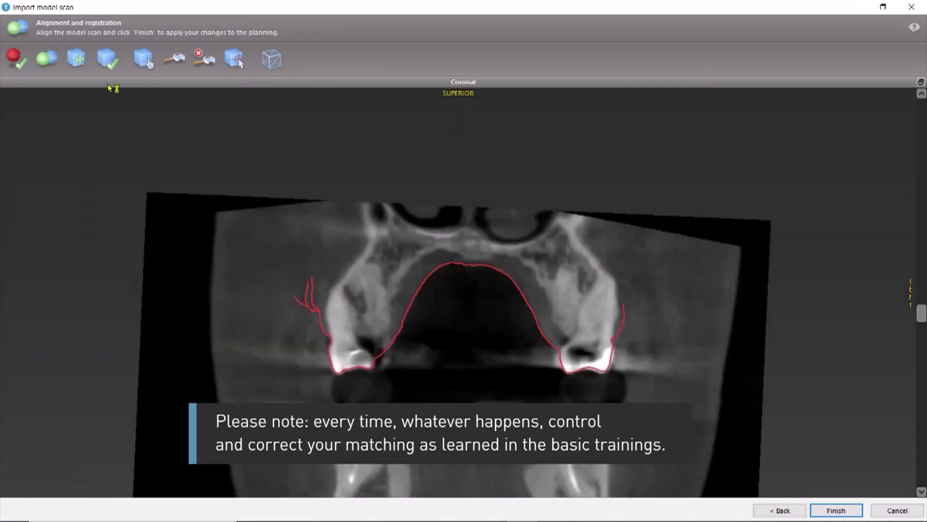
left_click(76, 58)
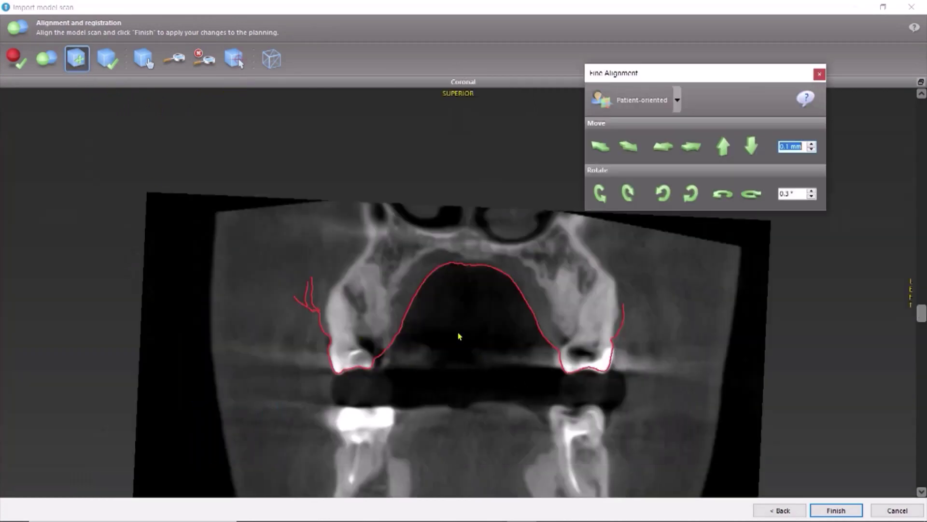
left_click_drag(923, 313, 924, 386)
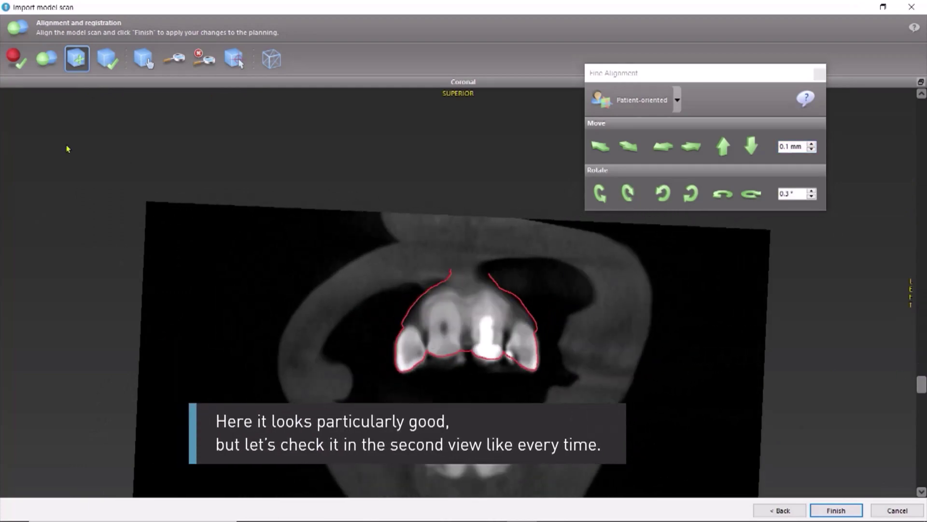
double_click(103, 85)
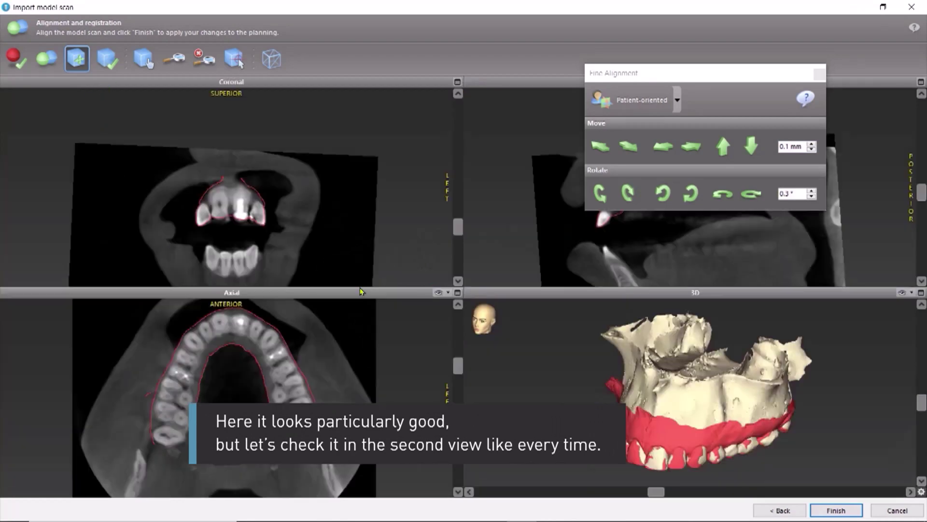
Check the upper model scan's contour through enlarged axial slices and accept the alignment to finish the import
double_click(362, 293)
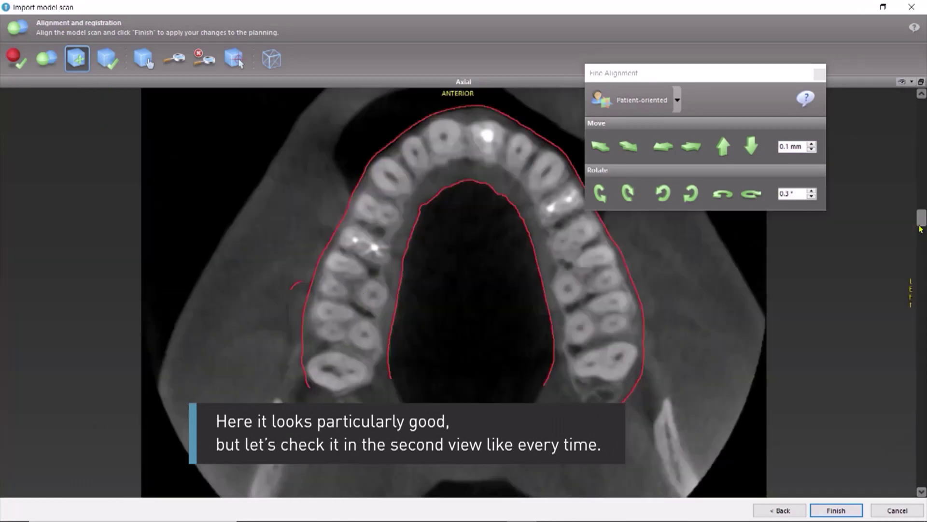
left_click_drag(923, 218, 923, 251)
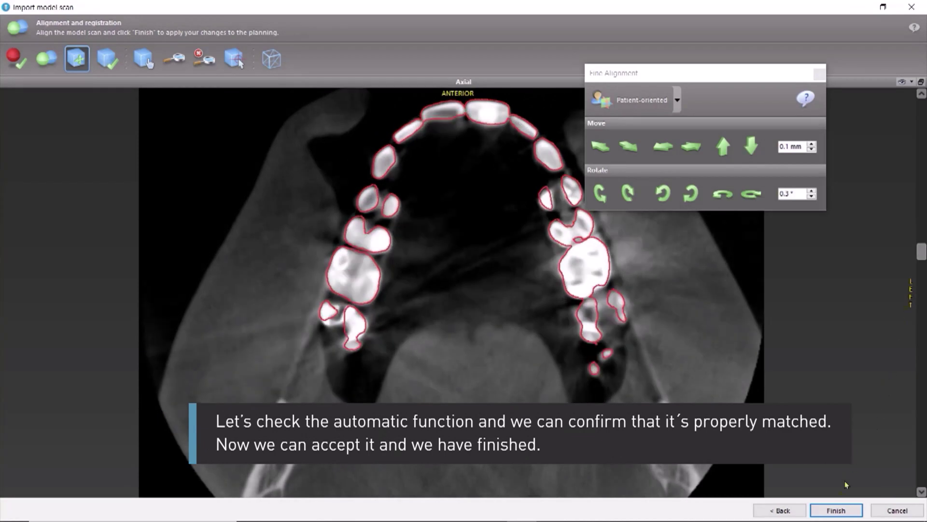
left_click(835, 511)
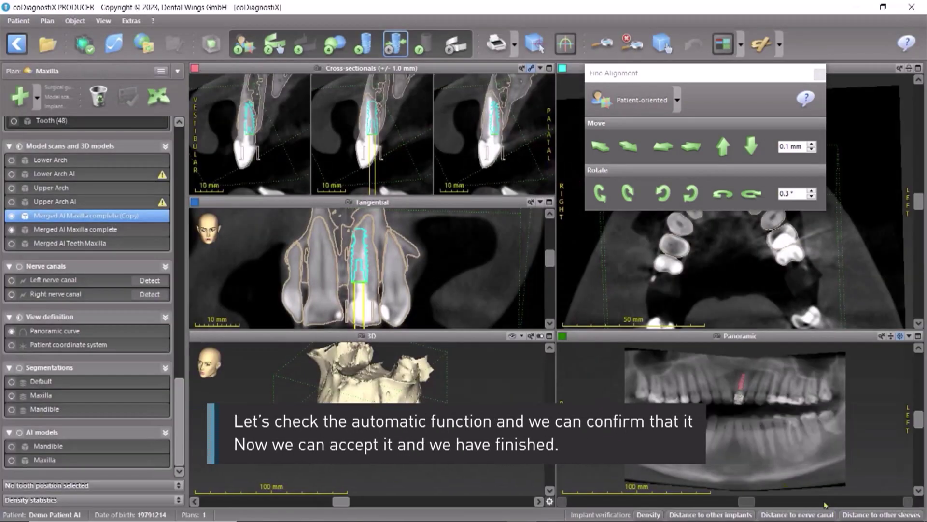